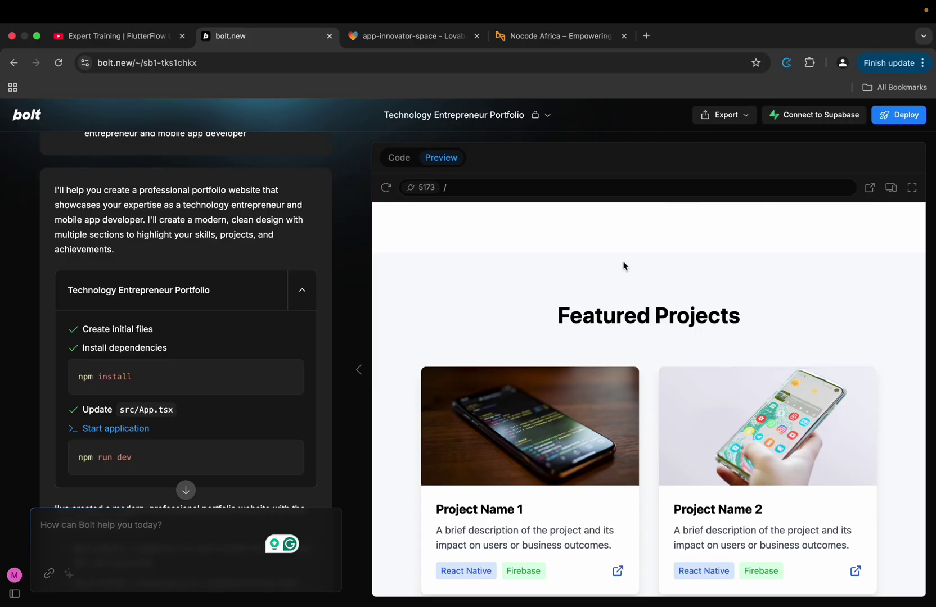
pyautogui.scroll(1, 624, 266)
pyautogui.scroll(4, 624, 266)
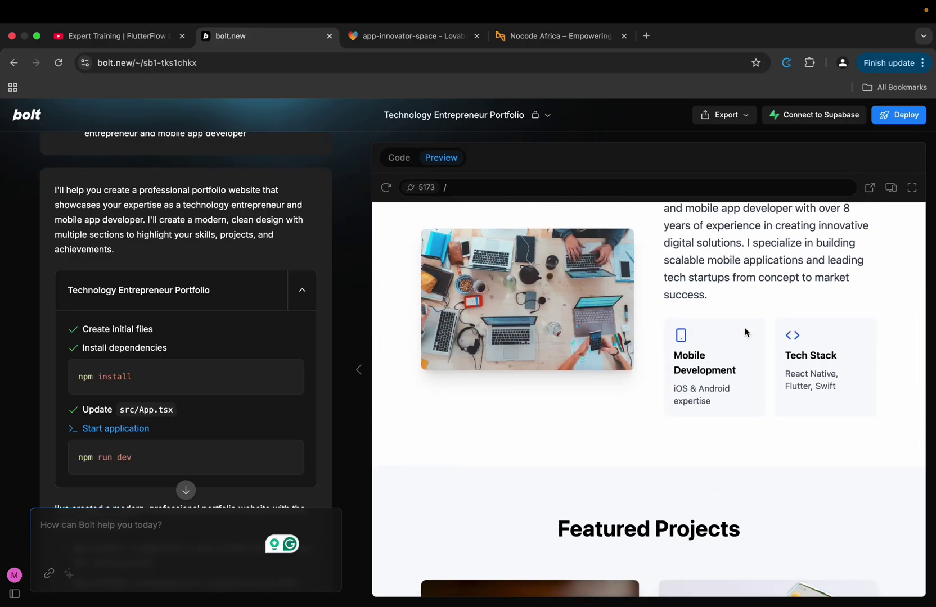
# Switch between the Bolt portfolio preview and the app-innovator-space Lovable project, ending on Lovable
pyautogui.click(397, 37)
pyautogui.click(254, 36)
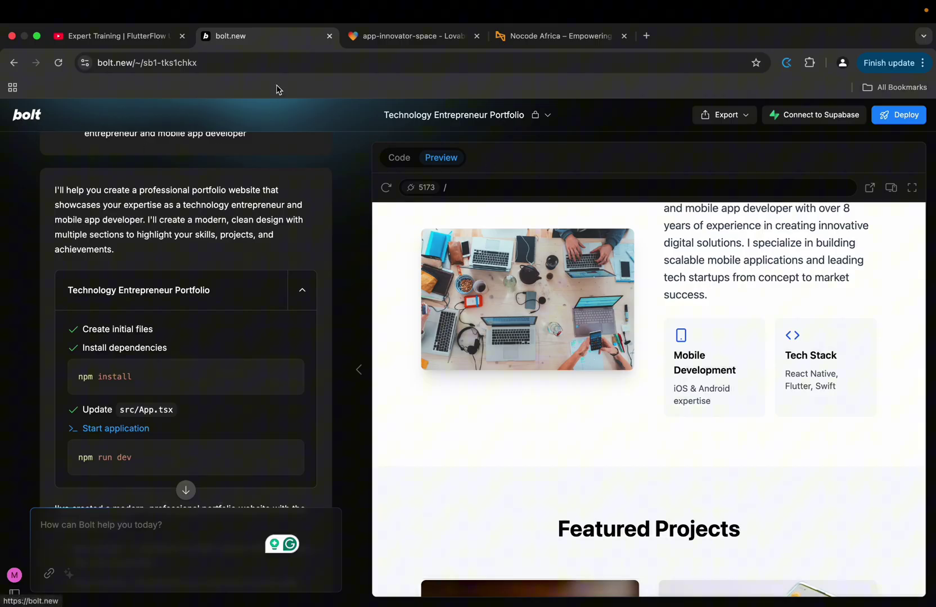
pyautogui.click(387, 35)
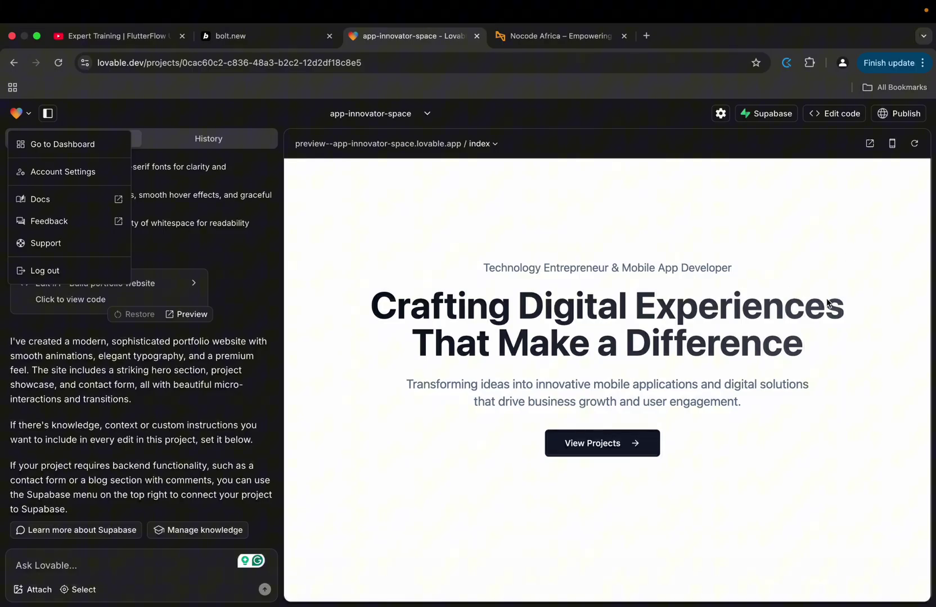
# Dismiss the open Lovable menu, compare its portfolio with Bolt's, and return to Bolt
pyautogui.click(619, 253)
pyautogui.scroll(-3, 593, 330)
pyautogui.scroll(-1, 593, 330)
pyautogui.scroll(-2, 592, 330)
pyautogui.scroll(-3, 593, 330)
pyautogui.scroll(5, 592, 330)
pyautogui.scroll(5, 593, 330)
pyautogui.scroll(1, 593, 330)
pyautogui.scroll(3, 592, 330)
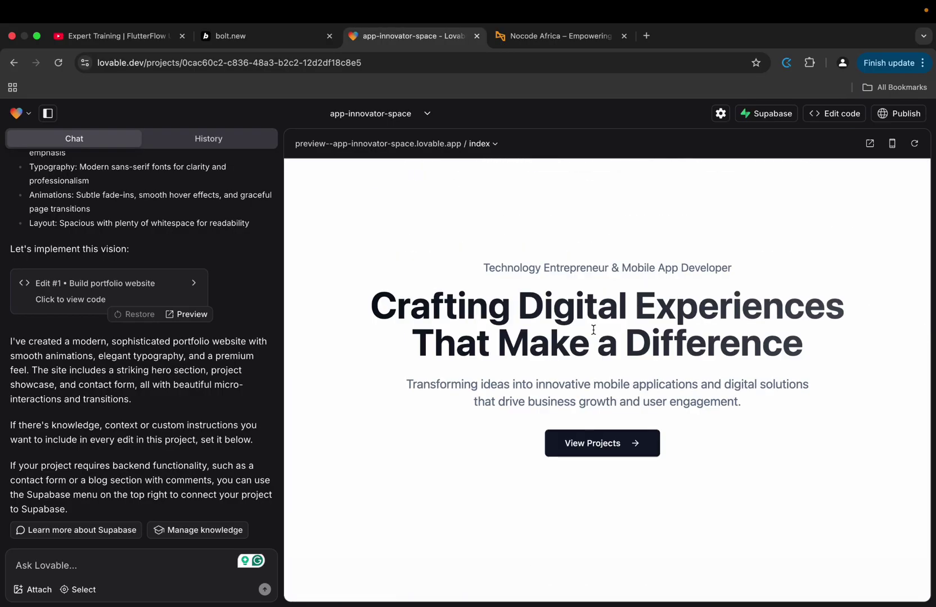
pyautogui.scroll(-10, 593, 330)
pyautogui.scroll(-5, 593, 330)
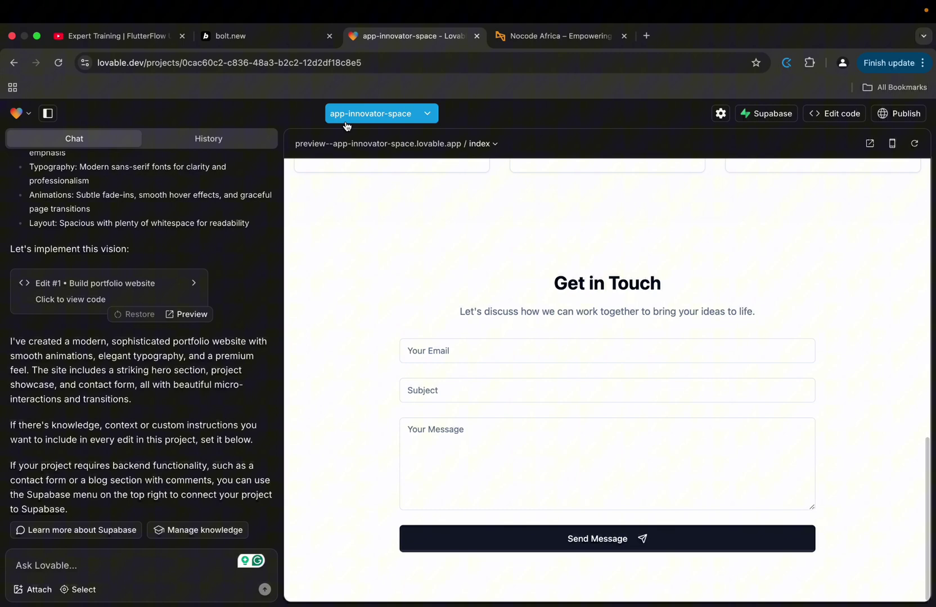
pyautogui.click(263, 40)
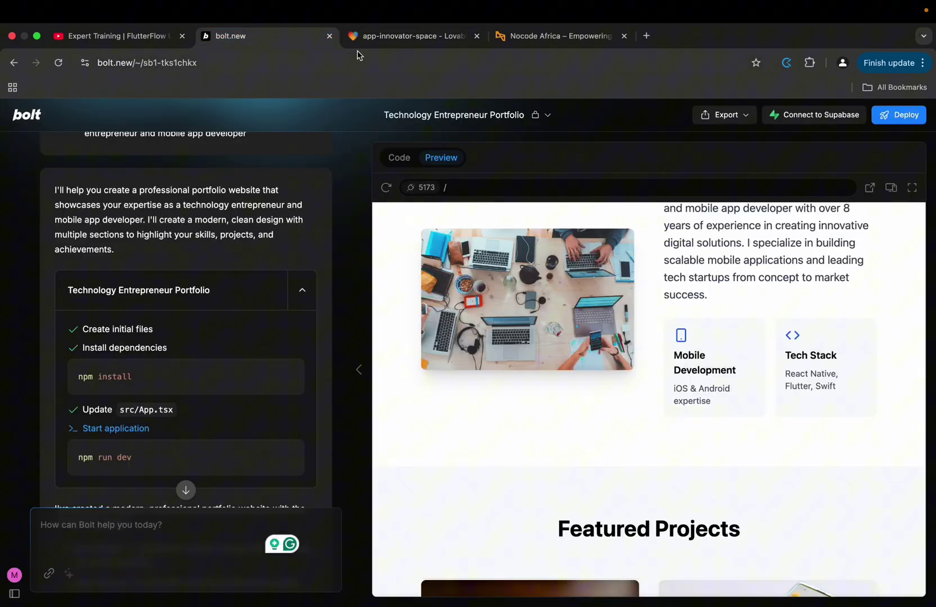
pyautogui.click(375, 38)
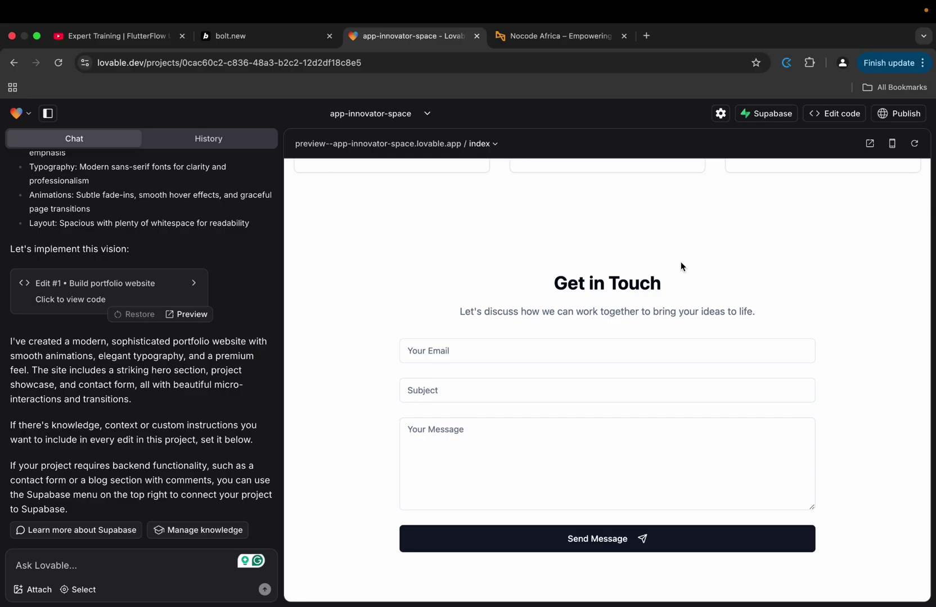
pyautogui.scroll(10, 681, 262)
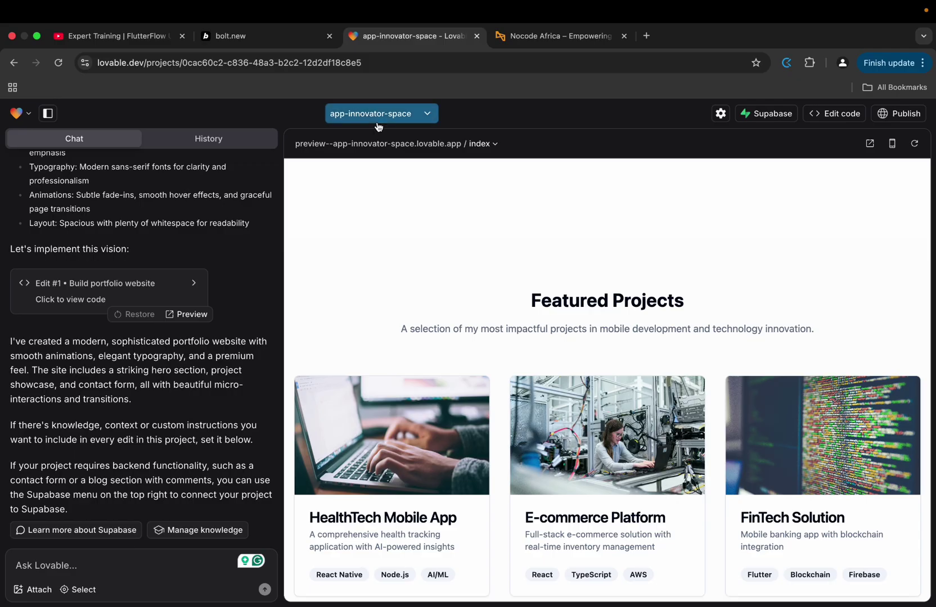
pyautogui.click(249, 38)
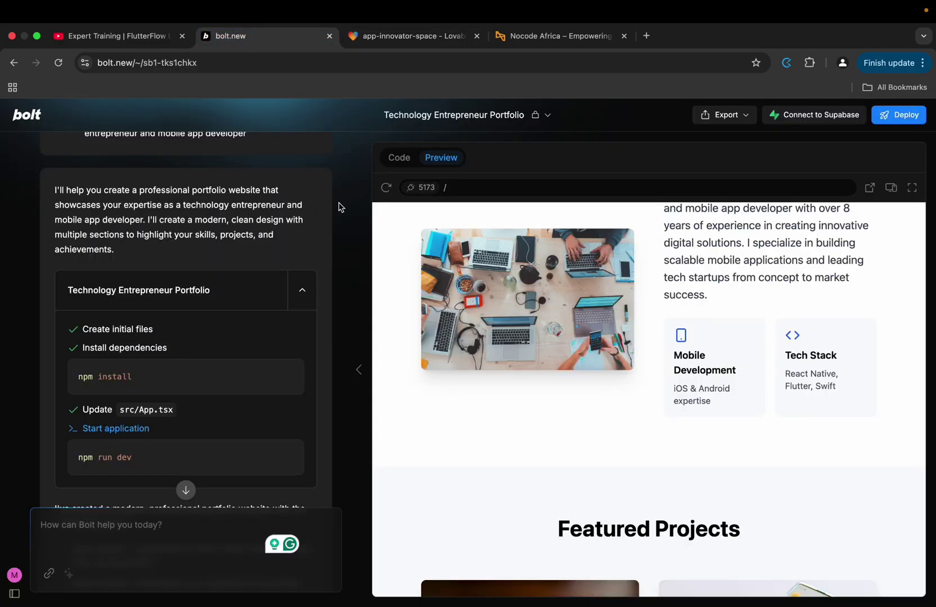
pyautogui.scroll(2, 339, 207)
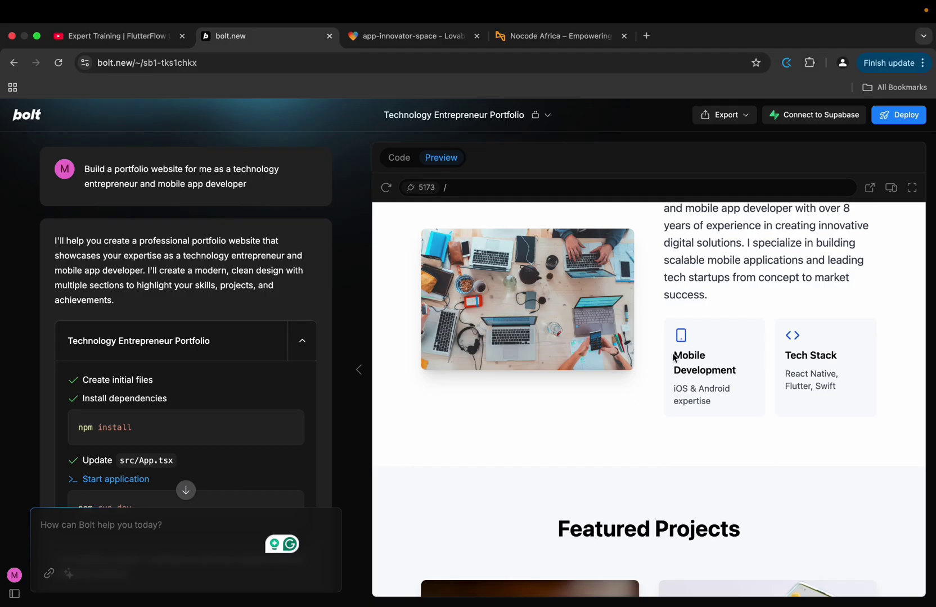
pyautogui.scroll(8, 673, 356)
pyautogui.scroll(3, 673, 357)
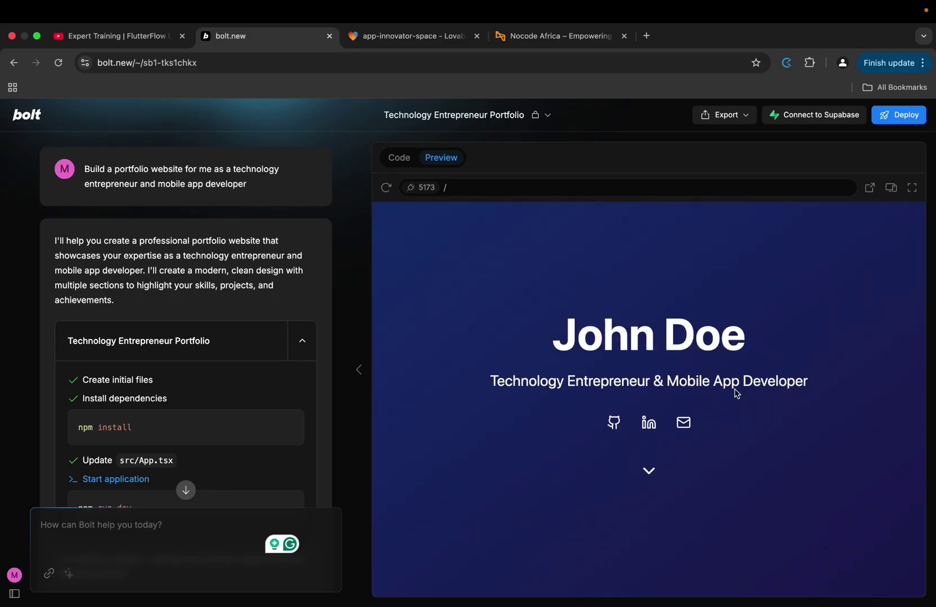
pyautogui.scroll(-1, 636, 443)
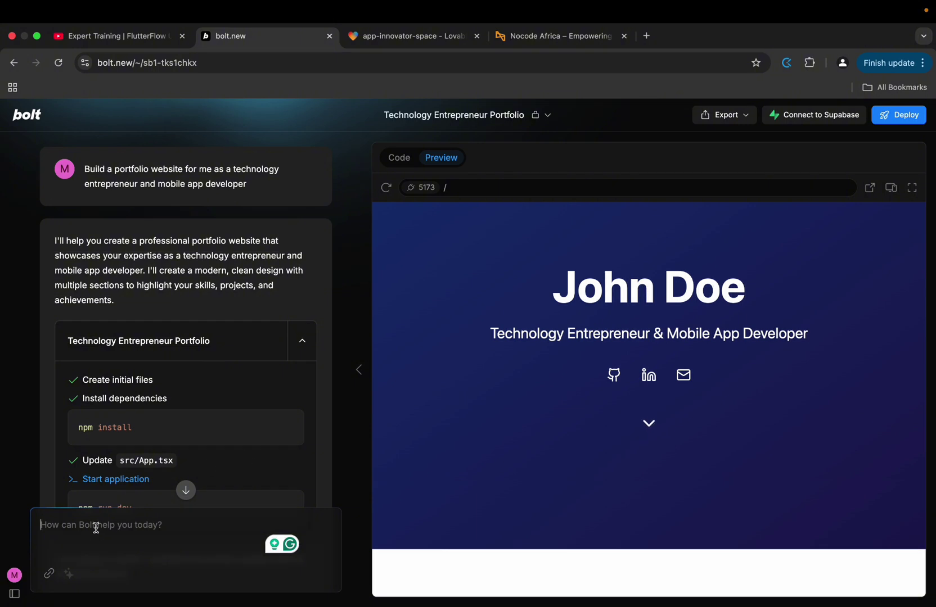
pyautogui.write('Chage')
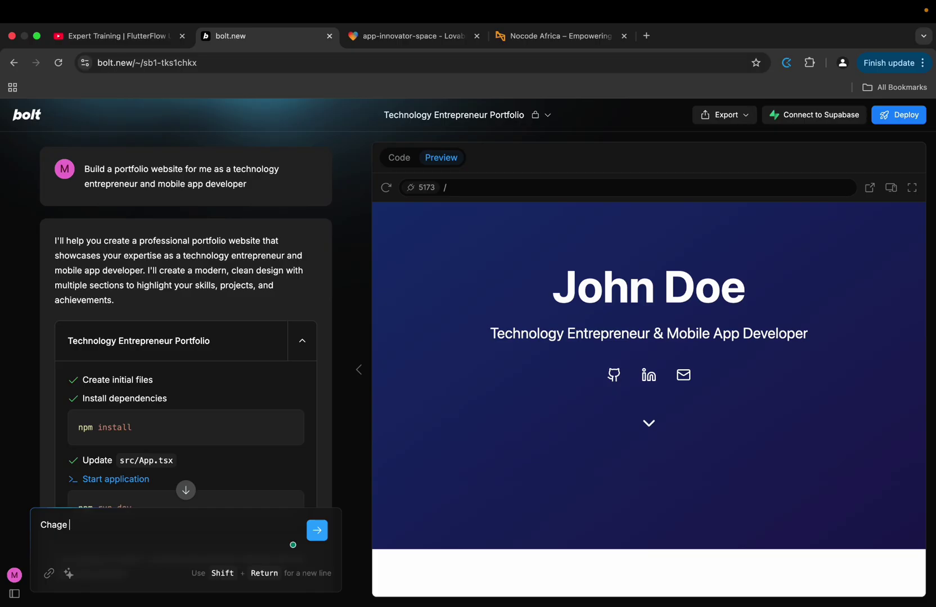
# Correct the misspelled first word of the prompt replacing 'John Doe' with the owner's name
pyautogui.press('BackSpace')
pyautogui.press('BackSpace')
pyautogui.write('nge the name from John Doe to David Orok')
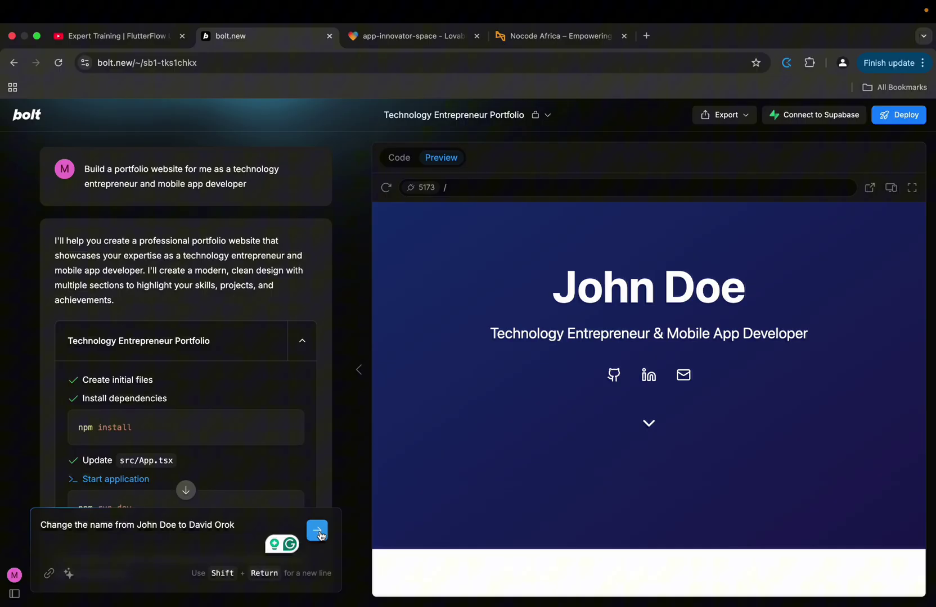
# Send the rename request so Bolt starts updating App.tsx
pyautogui.click(319, 534)
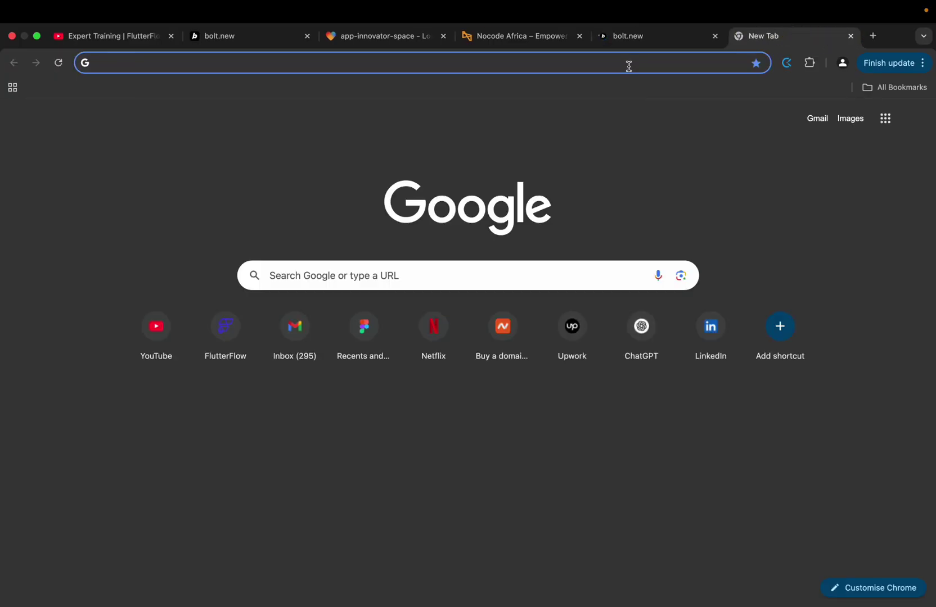
# Load lovable.dev in the new Chrome tab
pyautogui.click(628, 64)
pyautogui.write('lova')
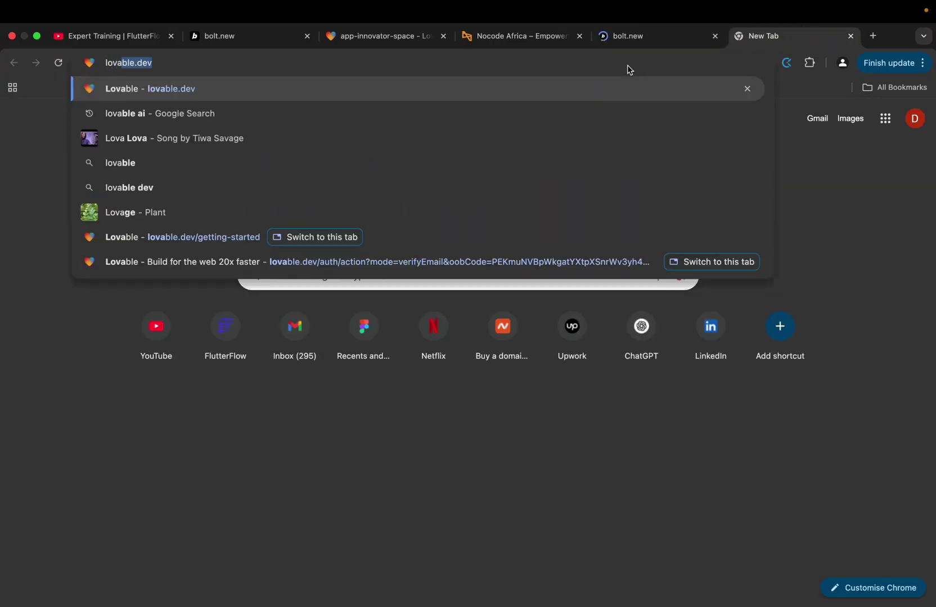
pyautogui.press('Return')
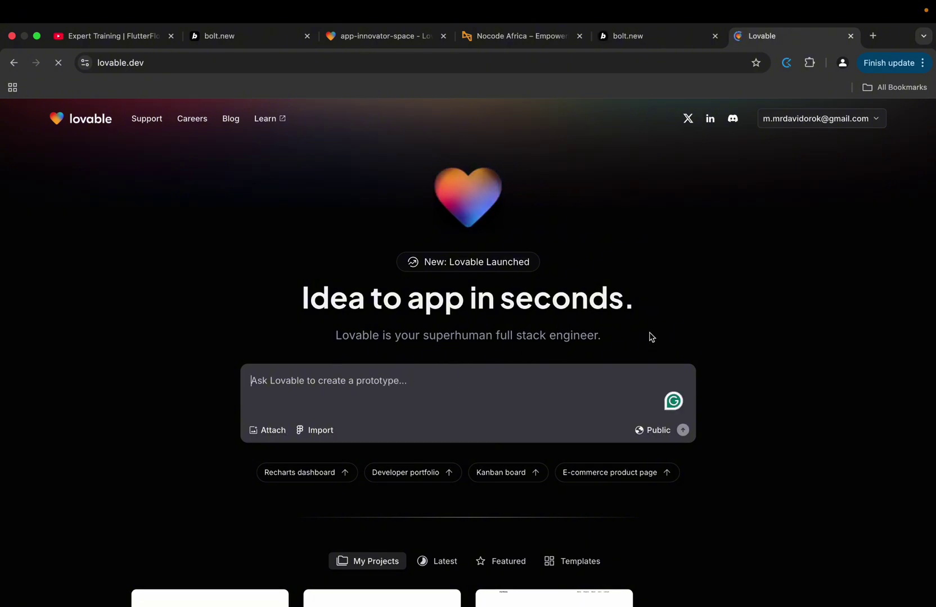
pyautogui.scroll(-5, 650, 337)
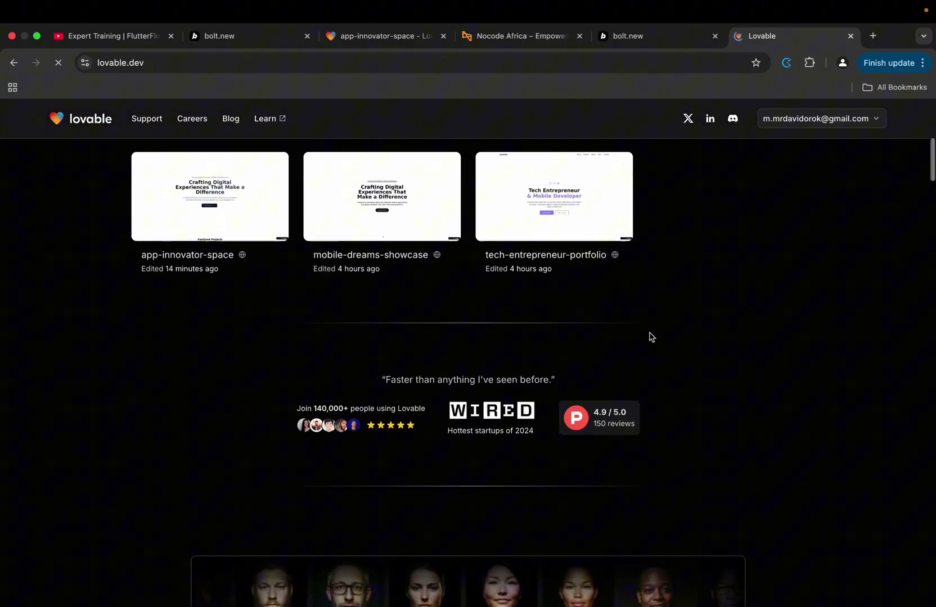
pyautogui.scroll(-4, 650, 336)
pyautogui.scroll(-2, 651, 337)
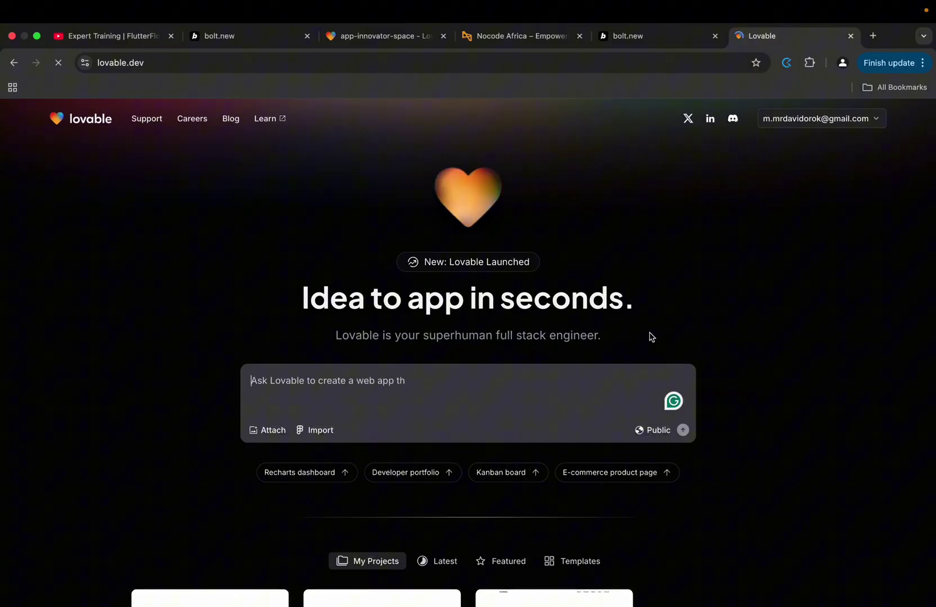
# Switch to the second Bolt tab showing the blank 'What do you want to build?' prompt
pyautogui.click(650, 36)
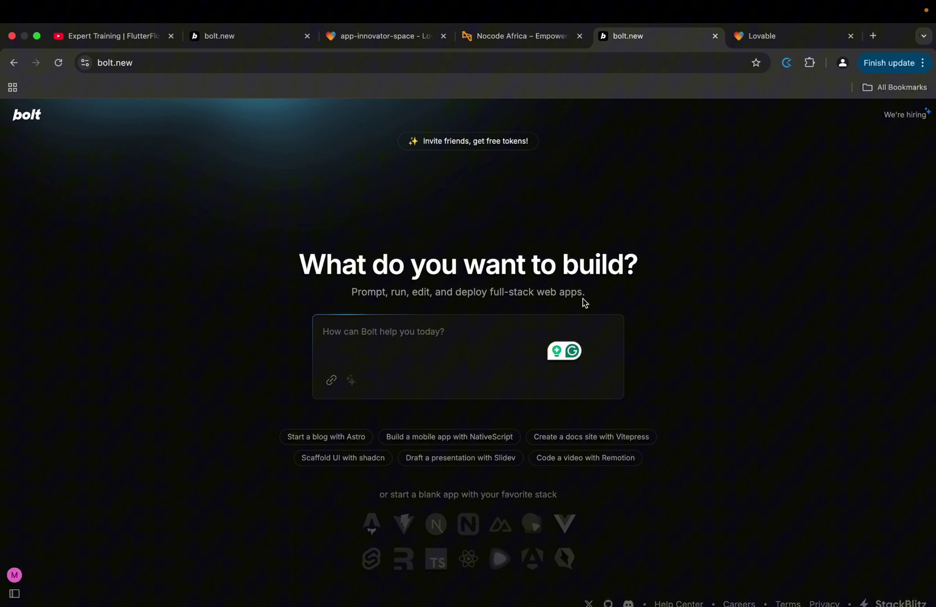
# Go from the Lovable and Bolt start tabs back to the portfolio, whose hero reads 'David Orok'
pyautogui.click(766, 42)
pyautogui.click(661, 41)
pyautogui.moveTo(339, 8)
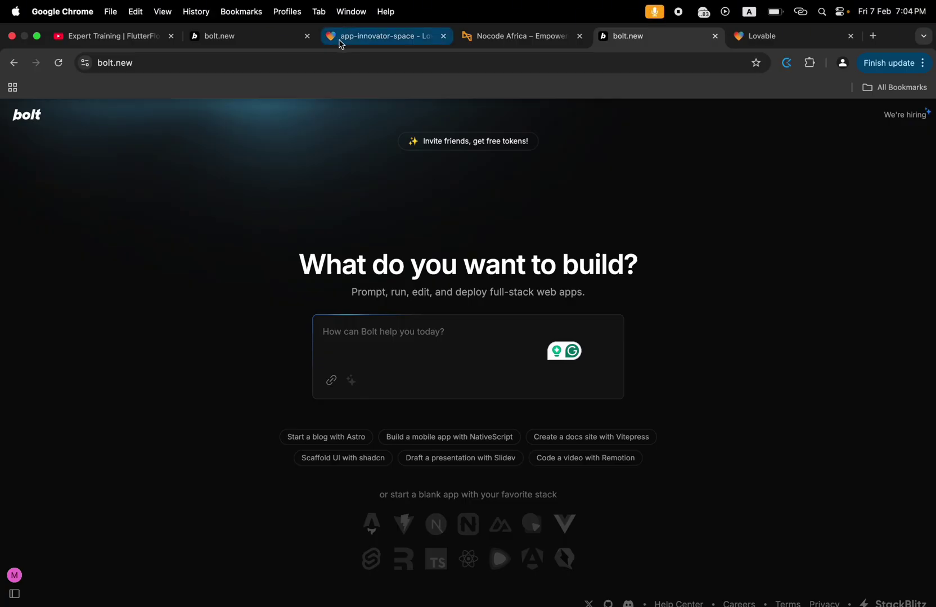
pyautogui.click(261, 44)
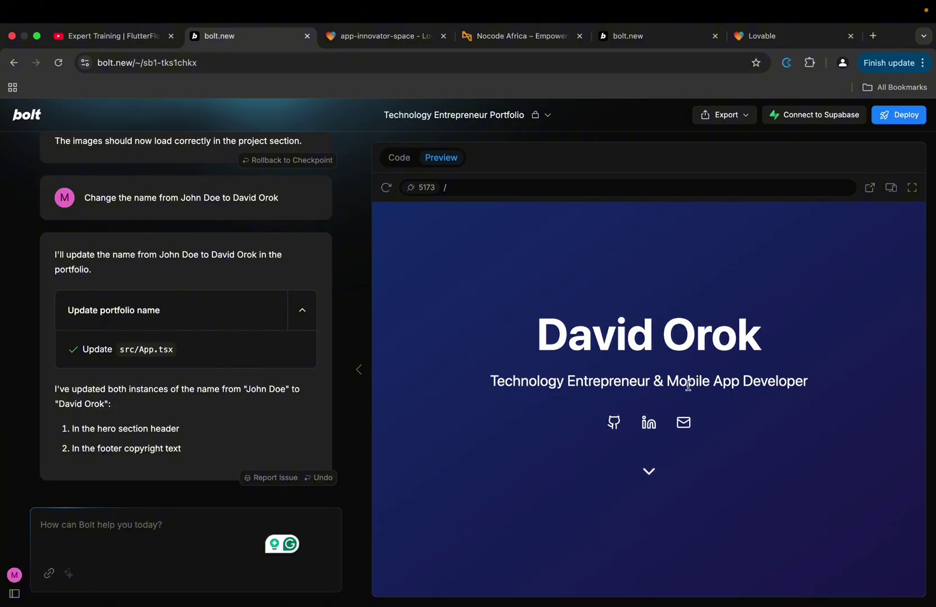
pyautogui.scroll(-3, 784, 385)
pyautogui.scroll(-5, 784, 385)
pyautogui.scroll(1, 783, 379)
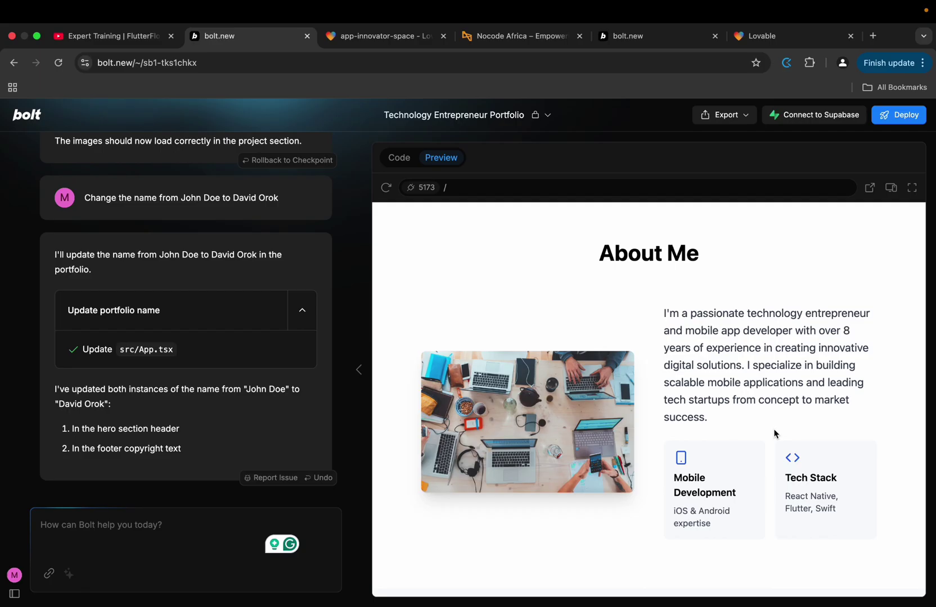
pyautogui.scroll(-5, 774, 432)
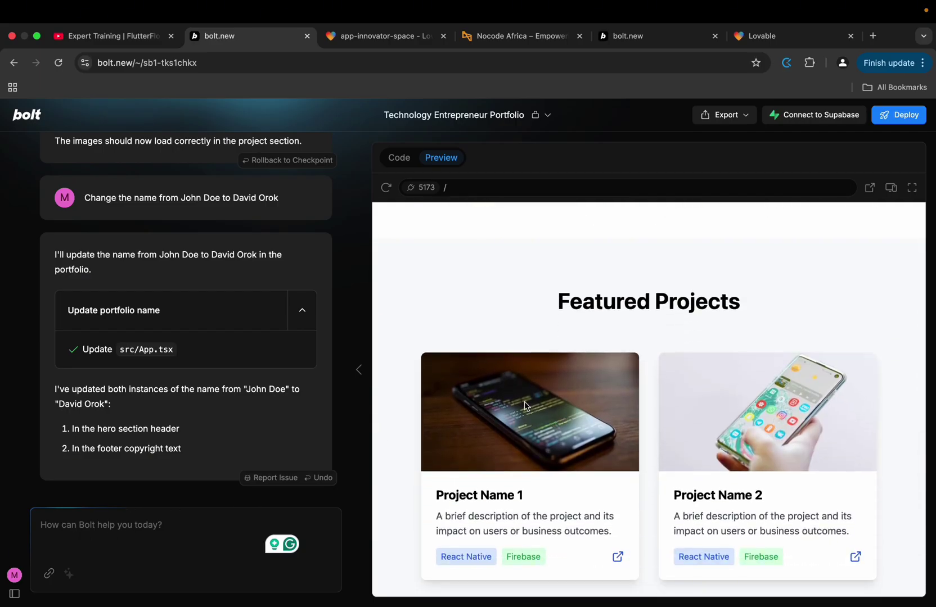
pyautogui.scroll(-1, 572, 396)
pyautogui.scroll(-4, 577, 344)
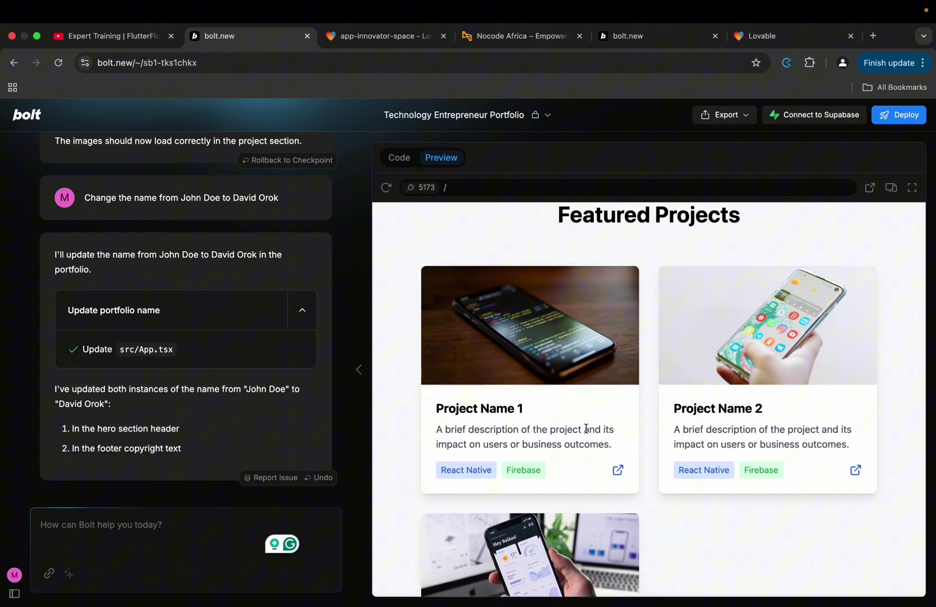
pyautogui.scroll(-1, 587, 432)
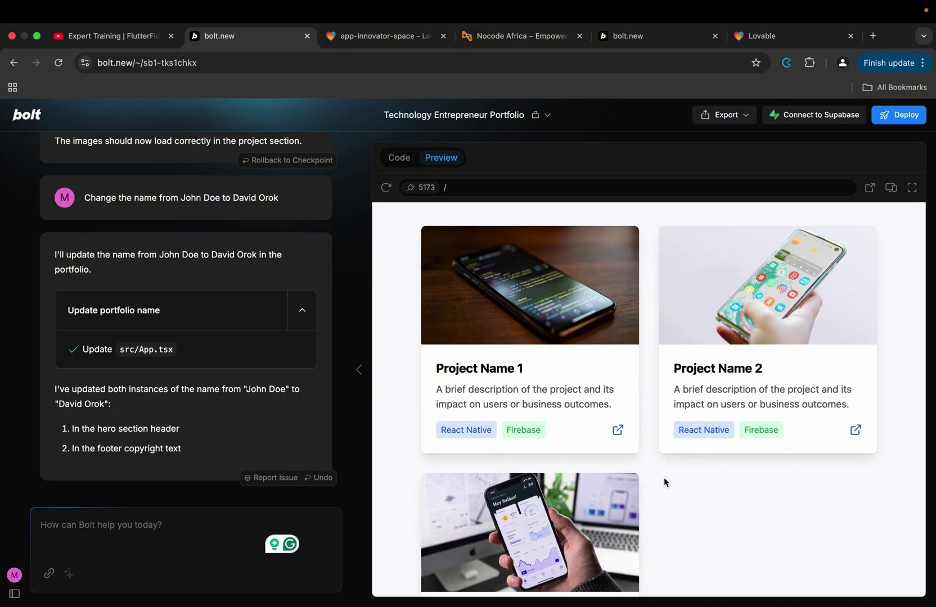
pyautogui.scroll(-1, 664, 481)
pyautogui.scroll(-4, 663, 481)
pyautogui.scroll(-4, 664, 482)
pyautogui.scroll(-1, 664, 481)
pyautogui.scroll(-2, 664, 481)
pyautogui.scroll(15, 664, 478)
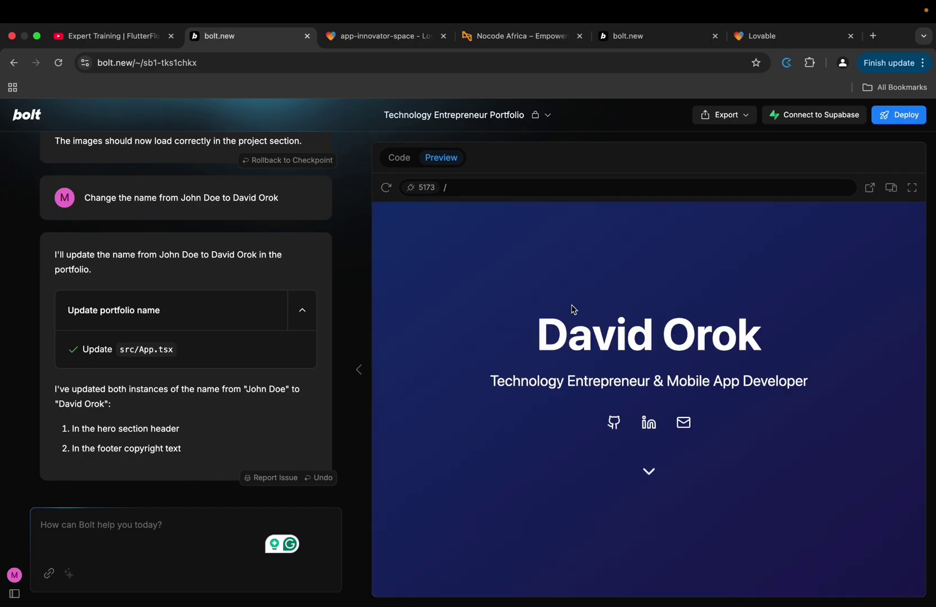
pyautogui.scroll(5, 295, 263)
pyautogui.scroll(10, 294, 262)
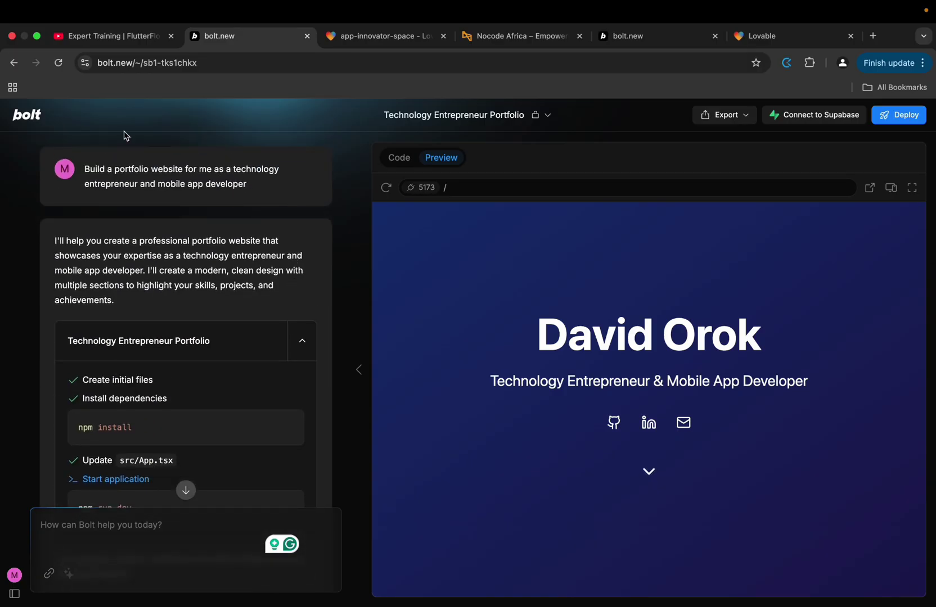
# Highlight the original portfolio prompt in Bolt's chat, then bring up app-innovator-space in Lovable
pyautogui.moveTo(86, 169); pyautogui.dragTo(252, 187)
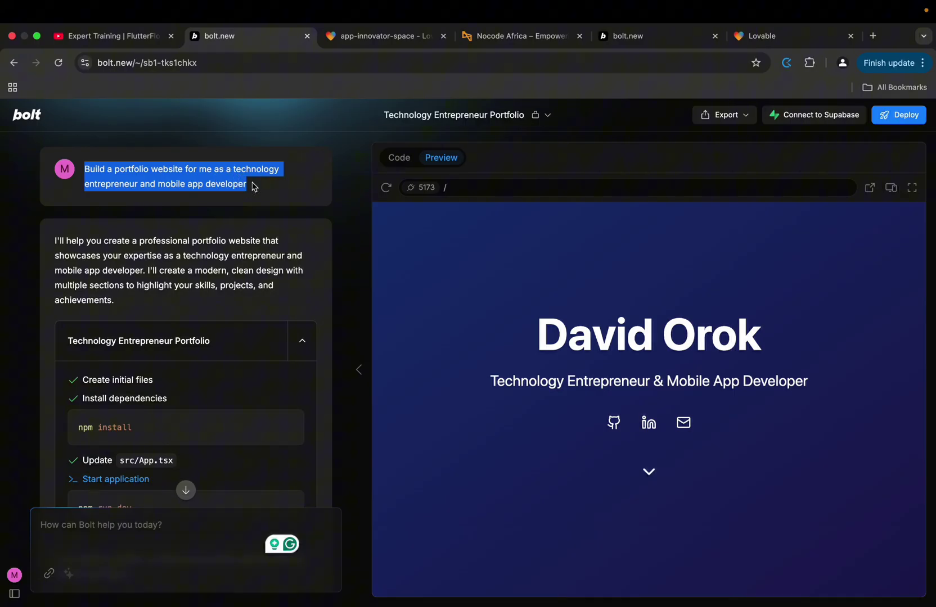
pyautogui.click(334, 32)
pyautogui.scroll(5, 238, 207)
pyautogui.scroll(5, 239, 208)
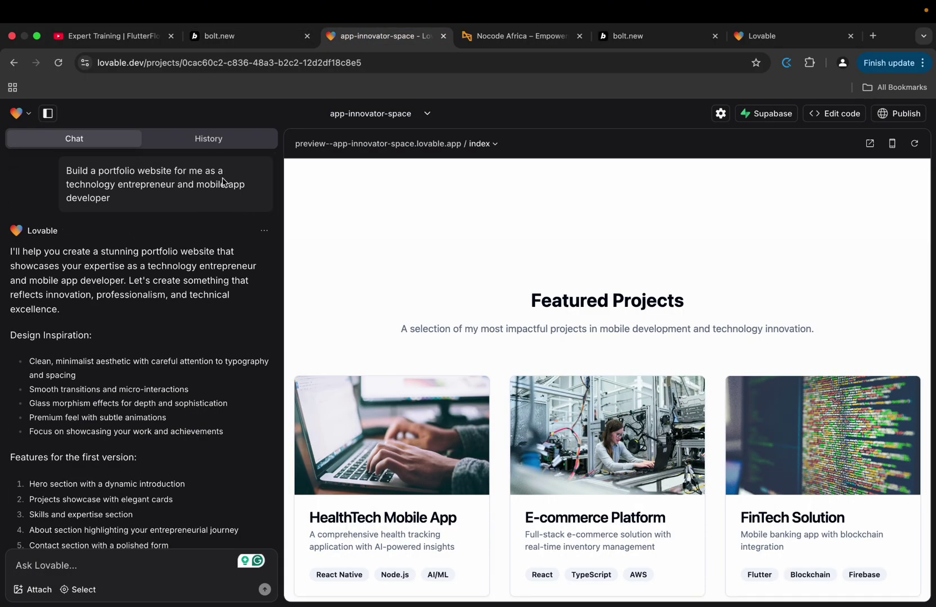
# Bring the second Bolt tab forward and focus its empty 'How can Bolt help you today?' field
pyautogui.click(628, 38)
pyautogui.click(347, 330)
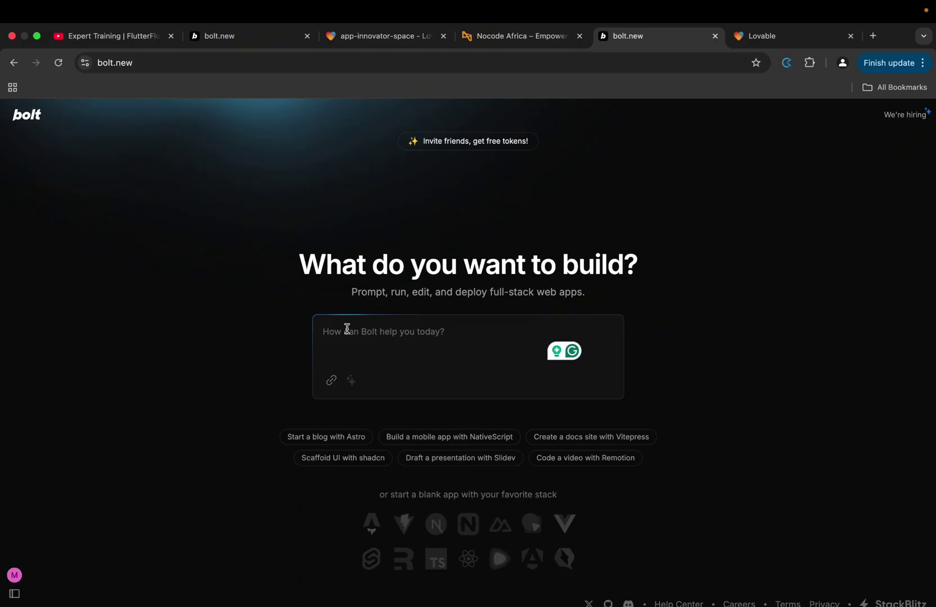
pyautogui.write('Build a portfolio website for me as a technology entrepreneur and mobile app developer')
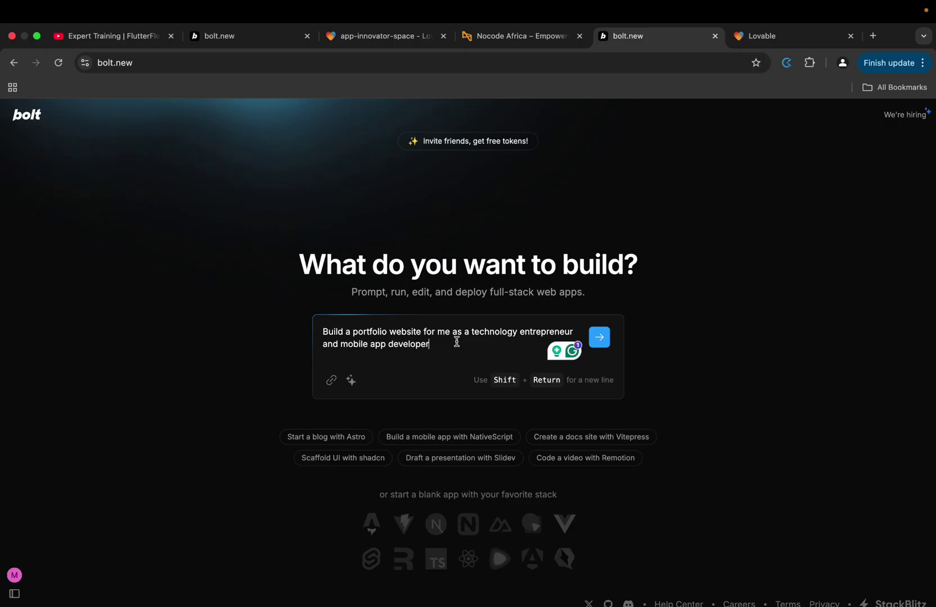
pyautogui.write('showing myprojects and')
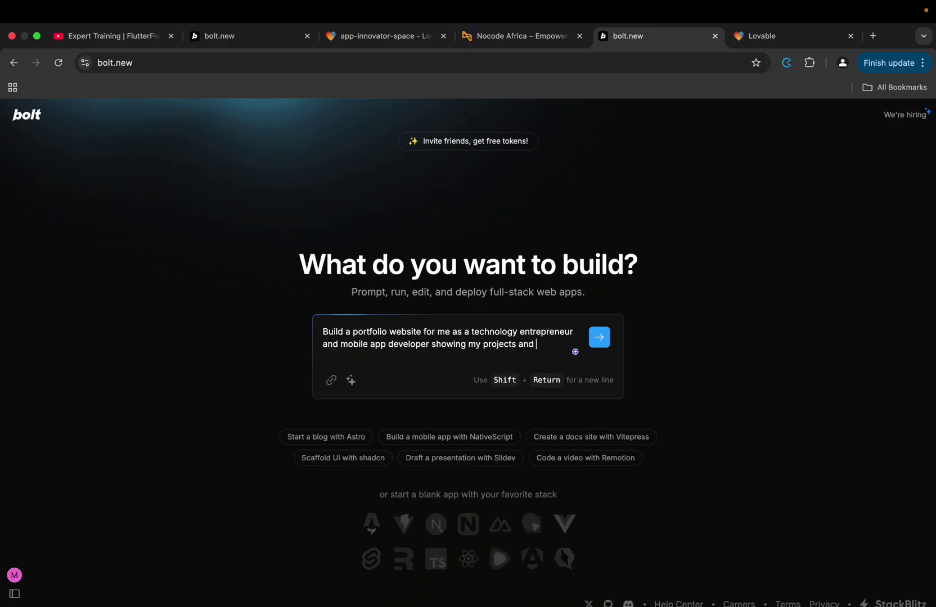
pyautogui.write('here should be a blog ')
pyautogui.write('and u')
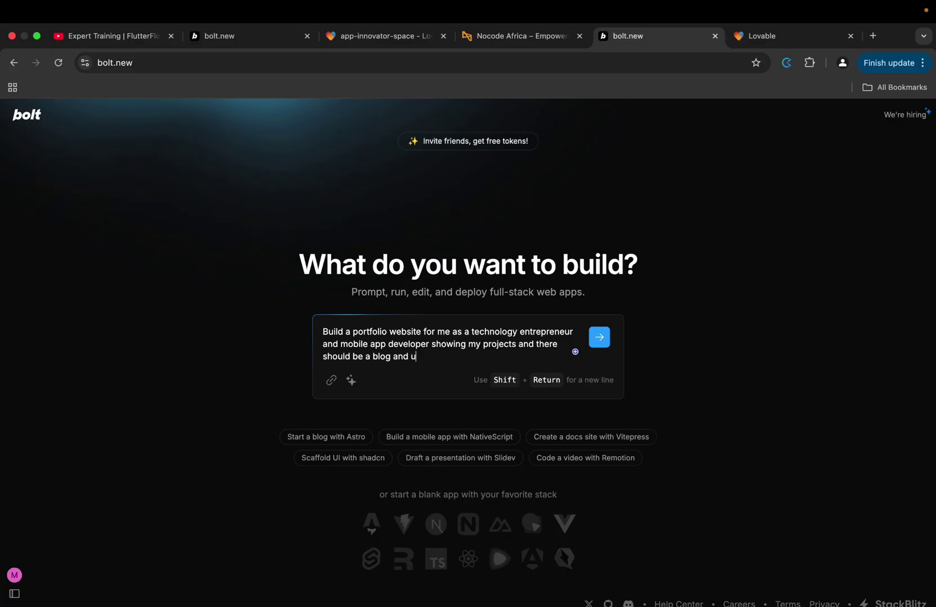
pyautogui.write('sers should be able to fill a form and')
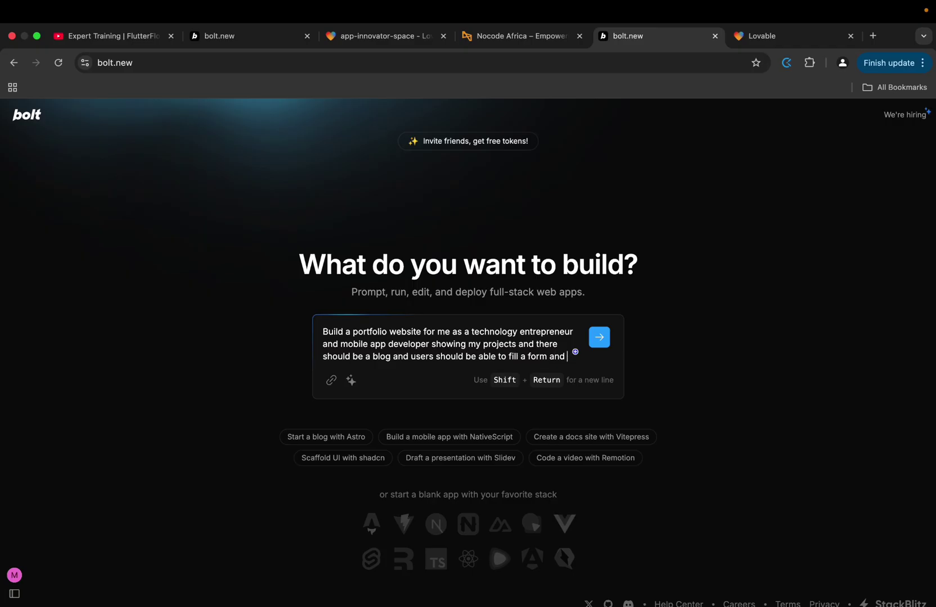
pyautogui.write(' squesrt')
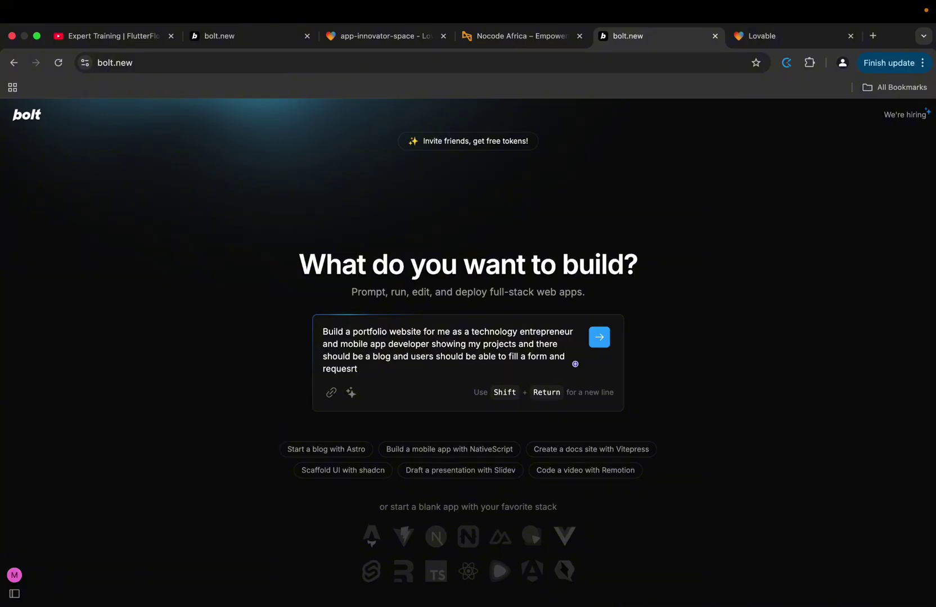
pyautogui.write('t for my services.')
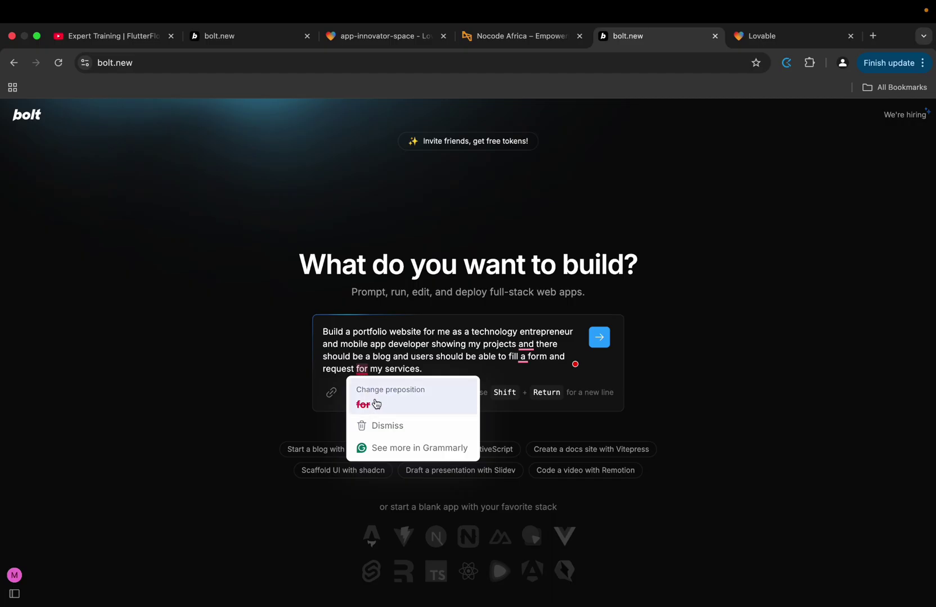
# Apply Grammarly fixes and the comma after 'projects' to the portfolio prompt, then select it
pyautogui.click(375, 404)
pyautogui.moveTo(524, 344)
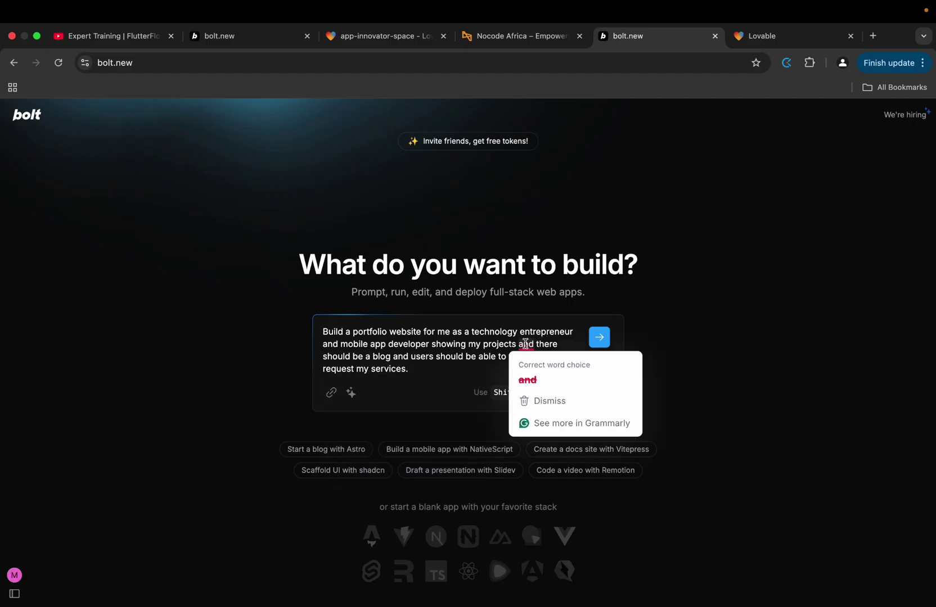
pyautogui.click(527, 379)
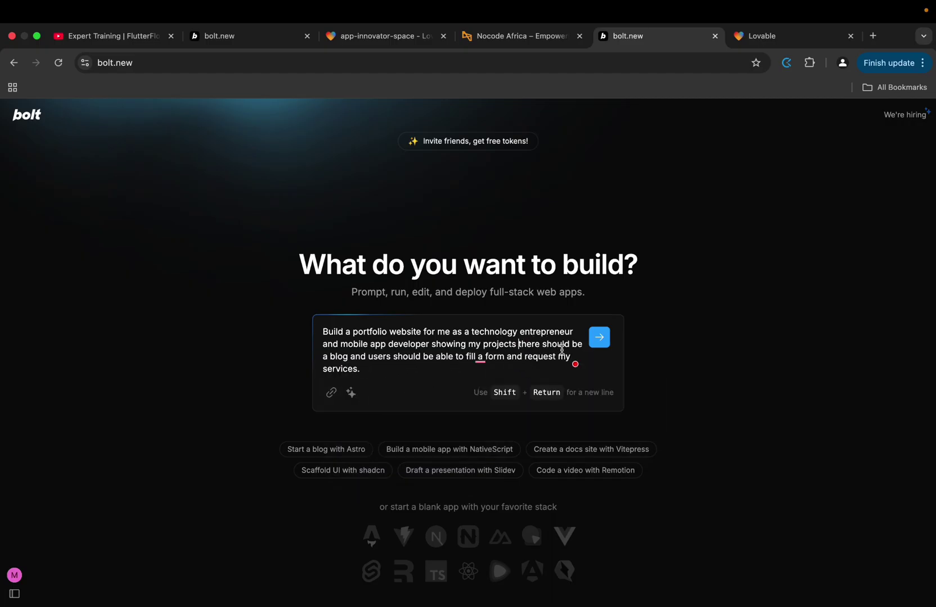
pyautogui.press('BackSpace')
pyautogui.write(',')
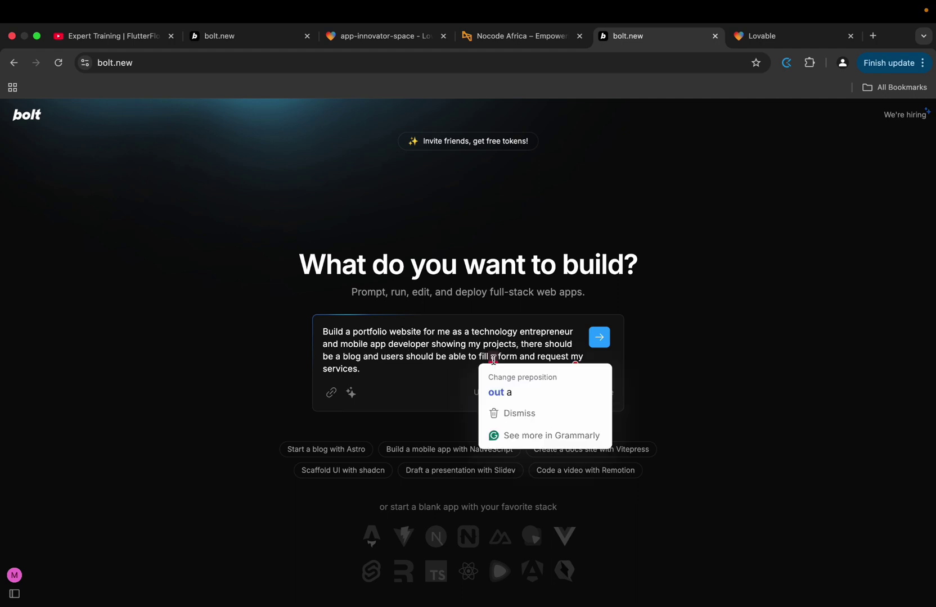
pyautogui.click(497, 392)
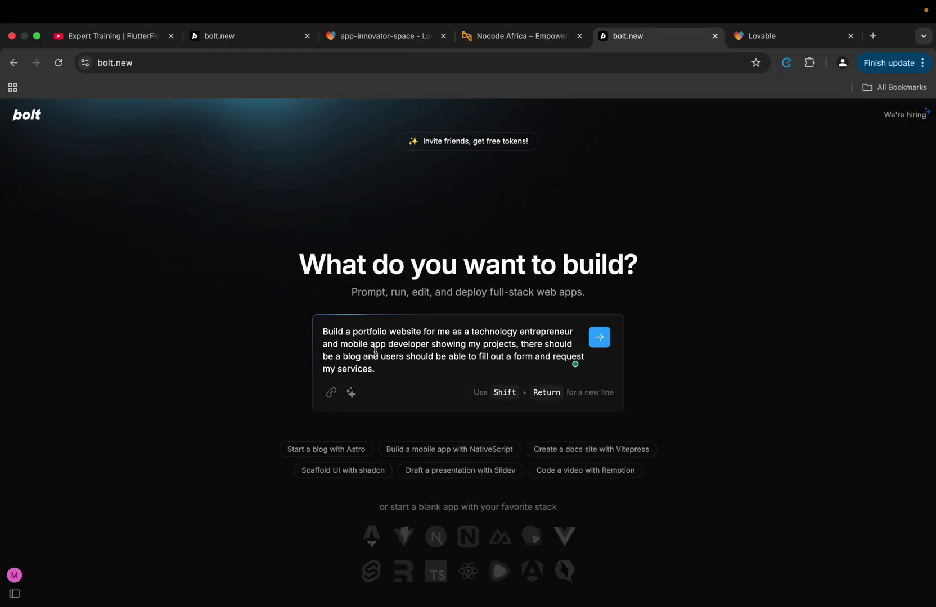
pyautogui.tripleClick(374, 359)
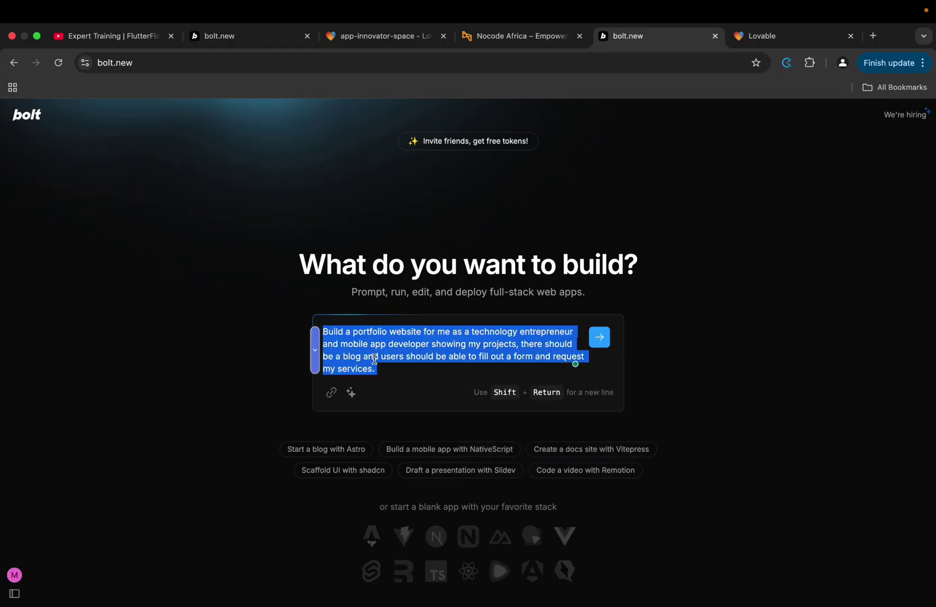
# Submit the portfolio prompt to Bolt, then send the same prompt to Lovable to create tech-portfolio-haven
pyautogui.click(600, 341)
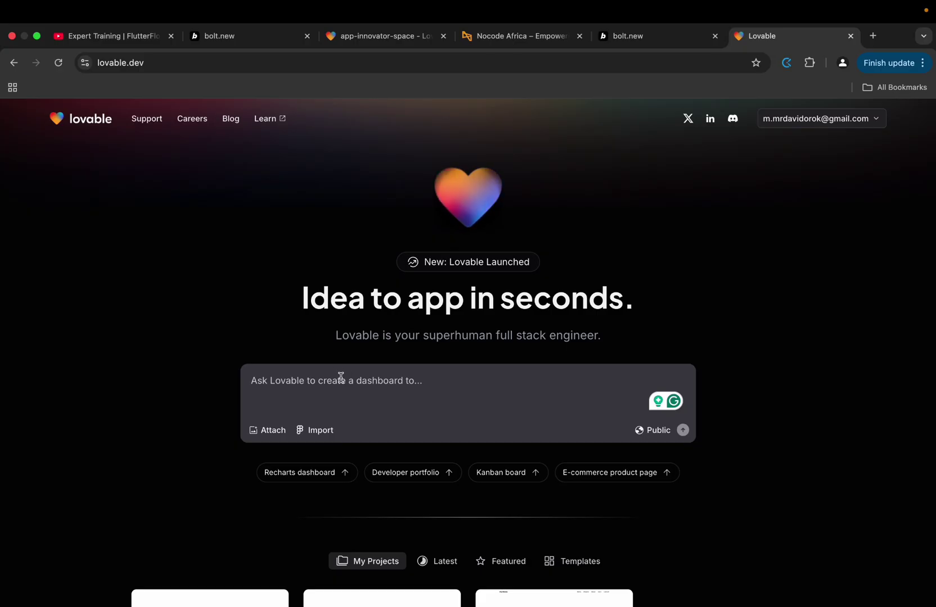
pyautogui.click(341, 377)
pyautogui.write('Build a portfolio website for me as a technology entrepreneur and mobile app developer showing my projects, there should be a blog and users should be able to fill out a form and request my services.')
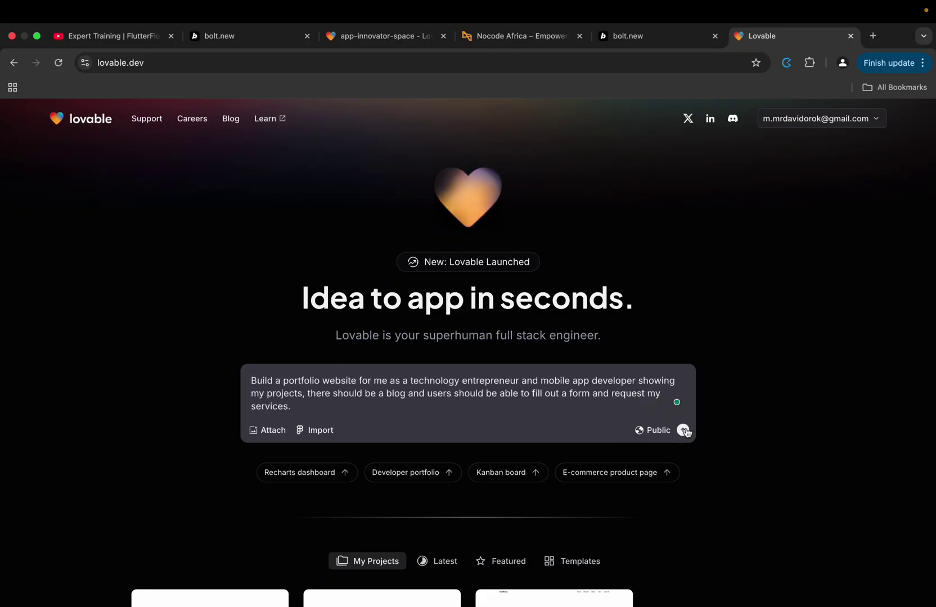
pyautogui.click(683, 430)
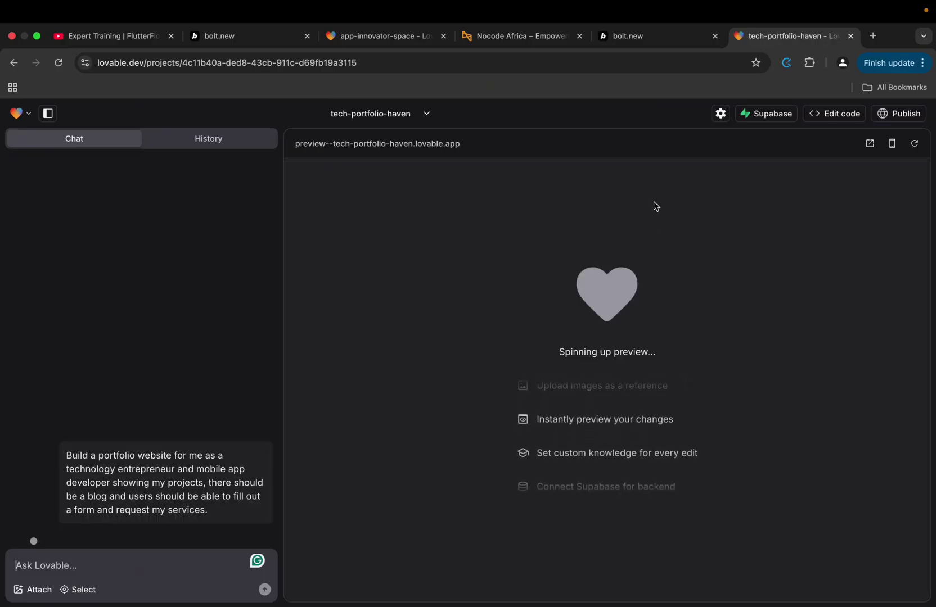
pyautogui.click(627, 37)
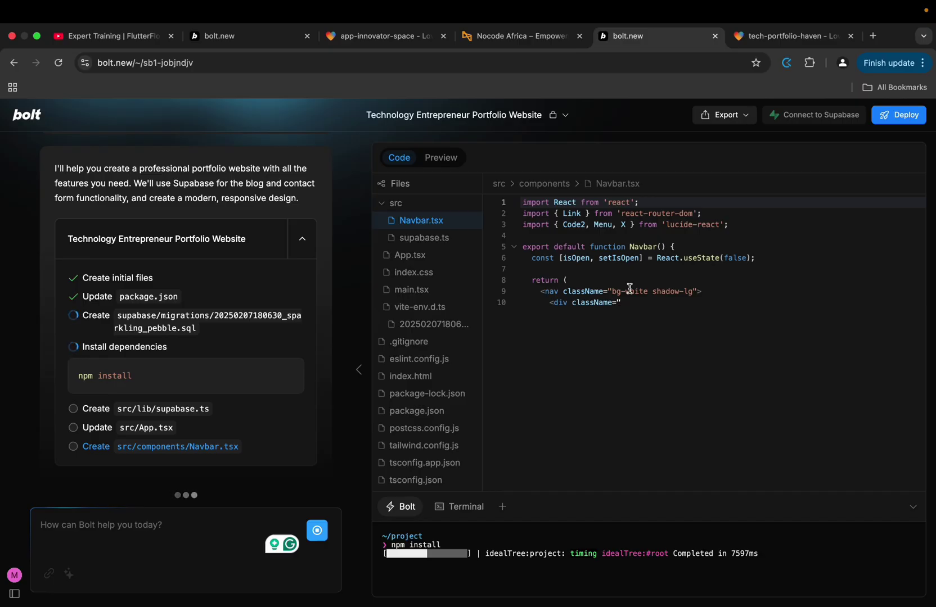
# Check Bolt's generated Navbar.tsx code, then go back to Lovable's finished tech-portfolio-haven build
pyautogui.click(749, 38)
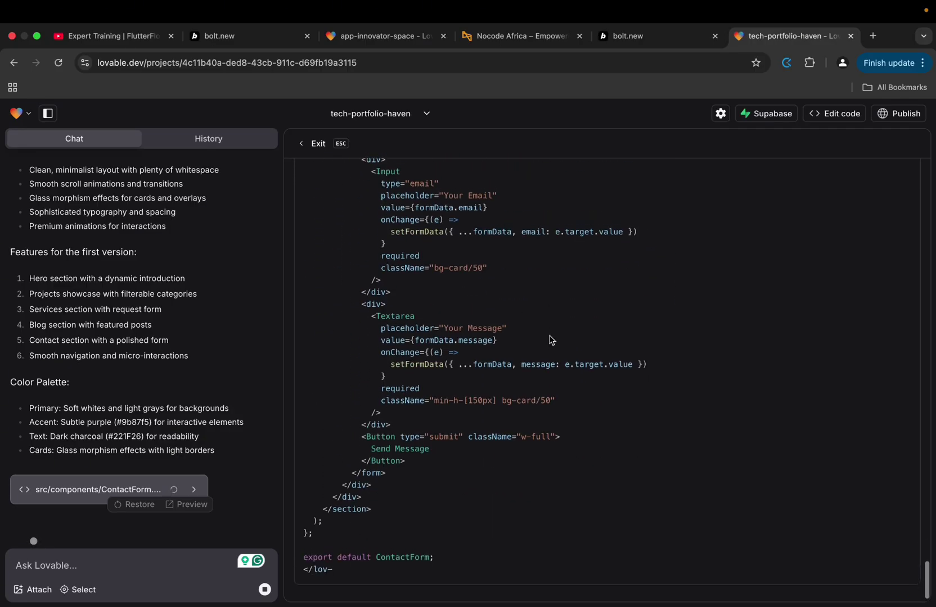
pyautogui.click(670, 36)
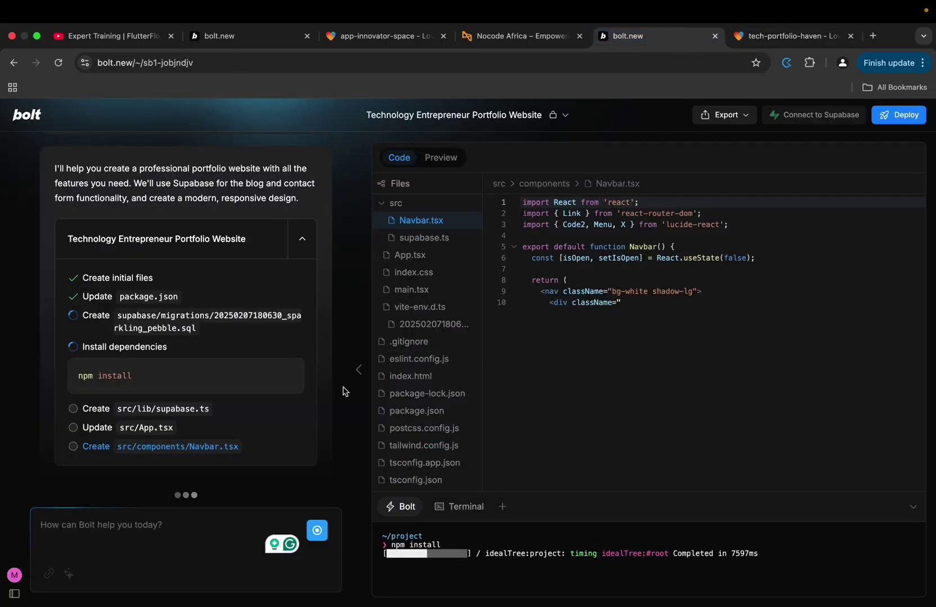
pyautogui.scroll(-3, 648, 423)
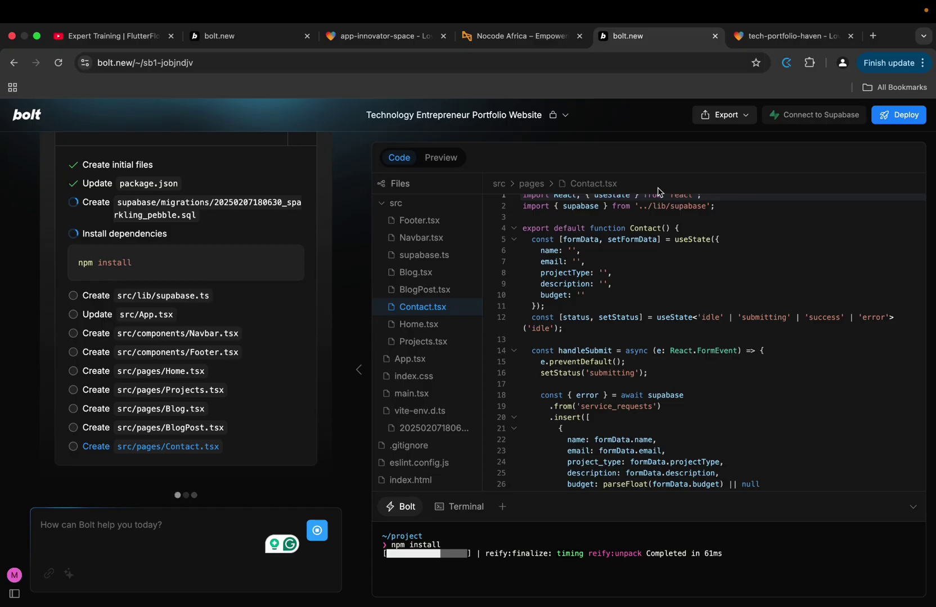
pyautogui.click(778, 37)
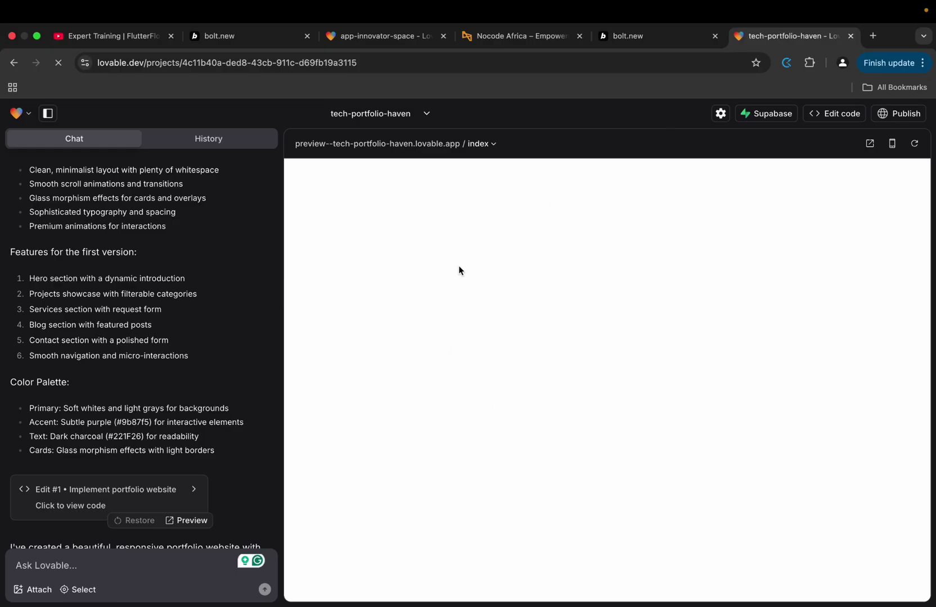
pyautogui.scroll(-1, 211, 400)
pyautogui.scroll(-5, 210, 400)
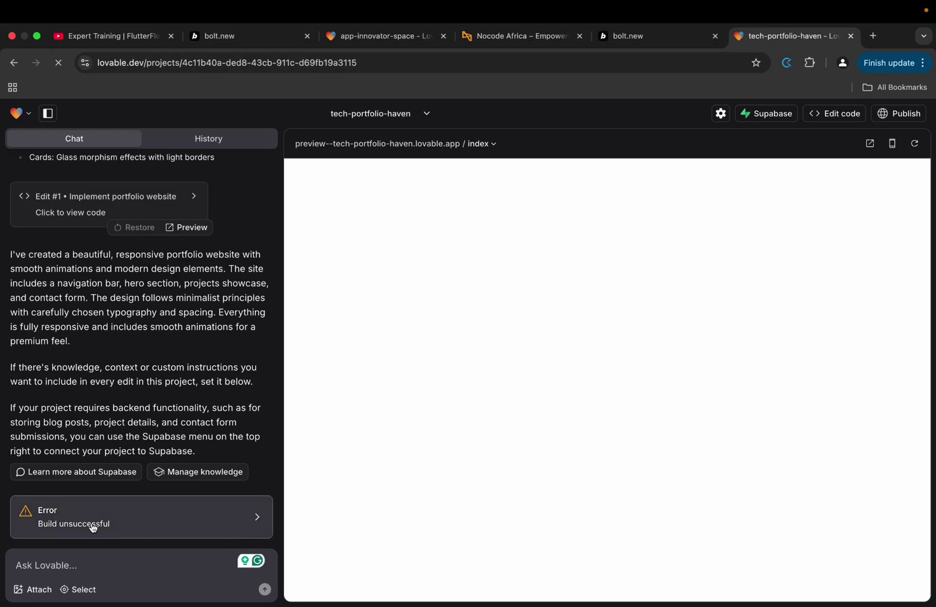
# View the missing 'ArrowRight' build error, request a fix, and dismiss the daily-limit upgrade prompt
pyautogui.click(76, 530)
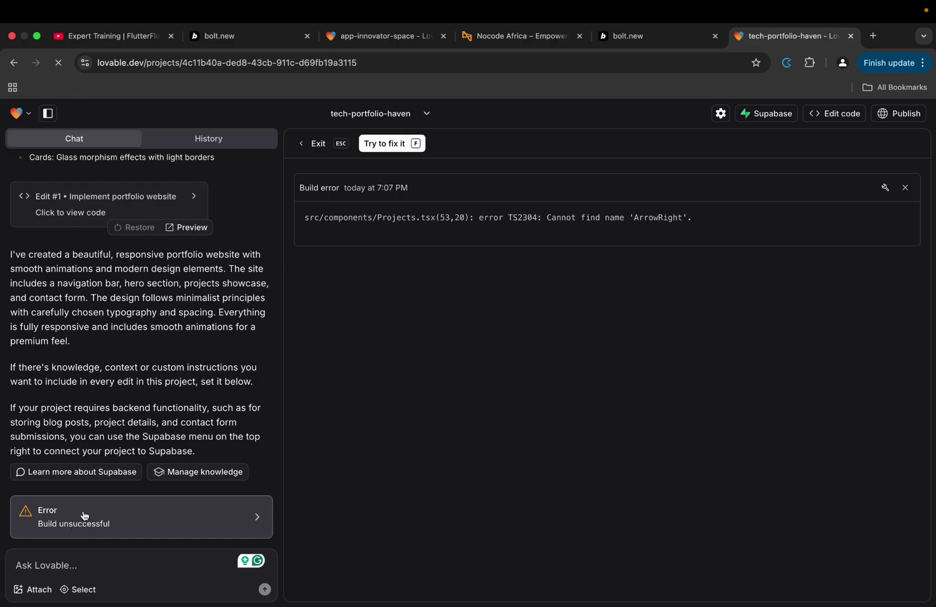
pyautogui.click(380, 144)
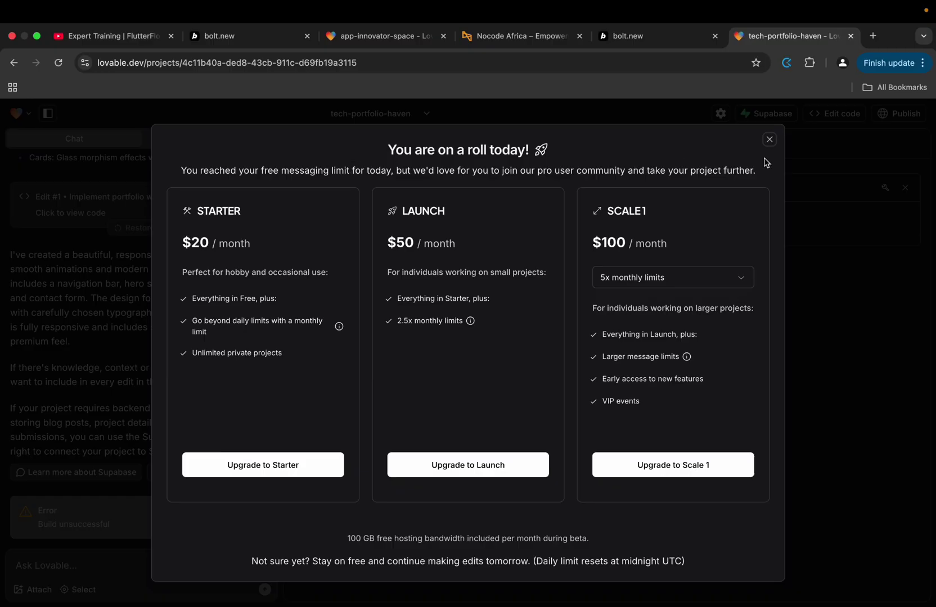
pyautogui.click(769, 139)
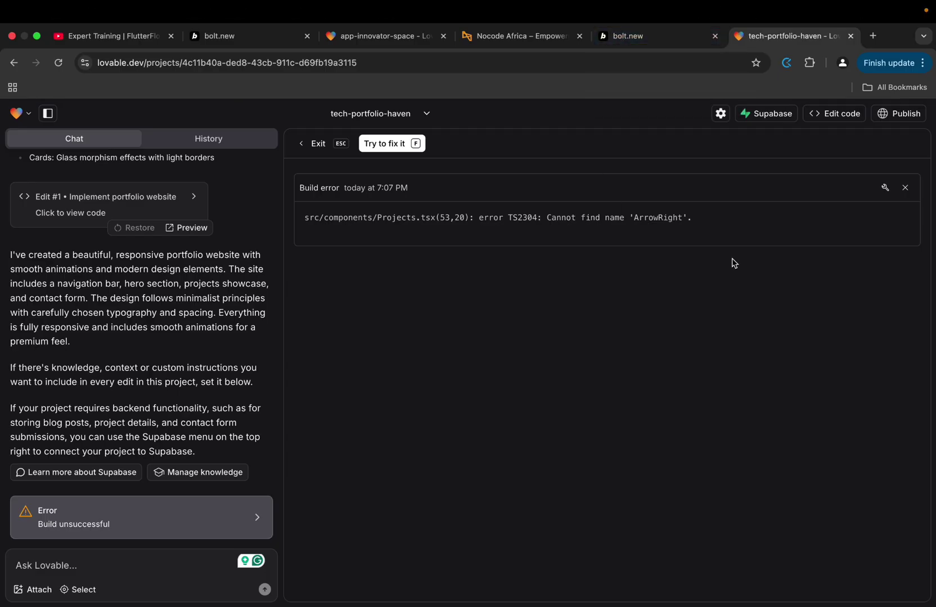
# Check Bolt's preview, then ask it to skip Supabase and publish only the frontend
pyautogui.click(642, 36)
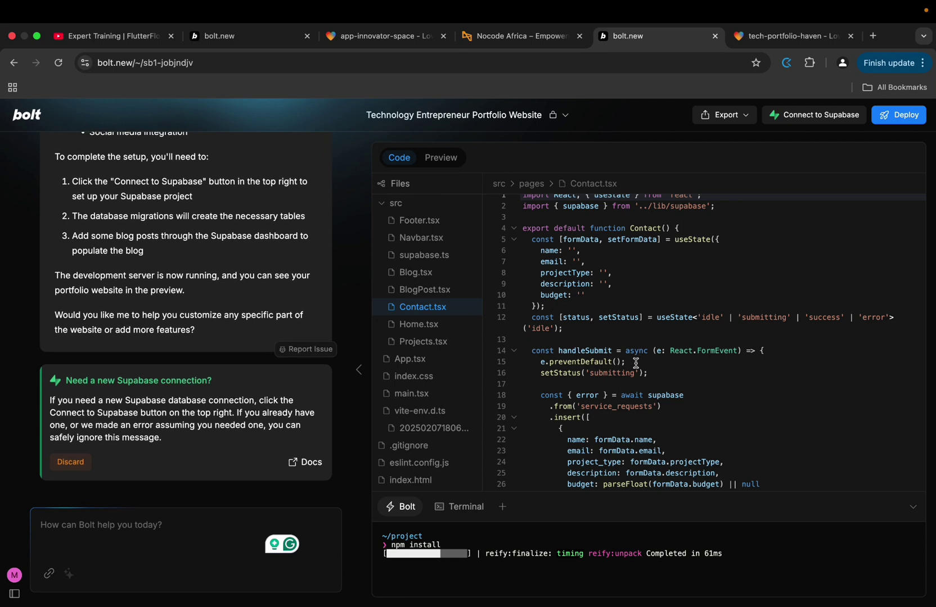
pyautogui.click(439, 163)
pyautogui.click(399, 158)
pyautogui.scroll(2, 224, 285)
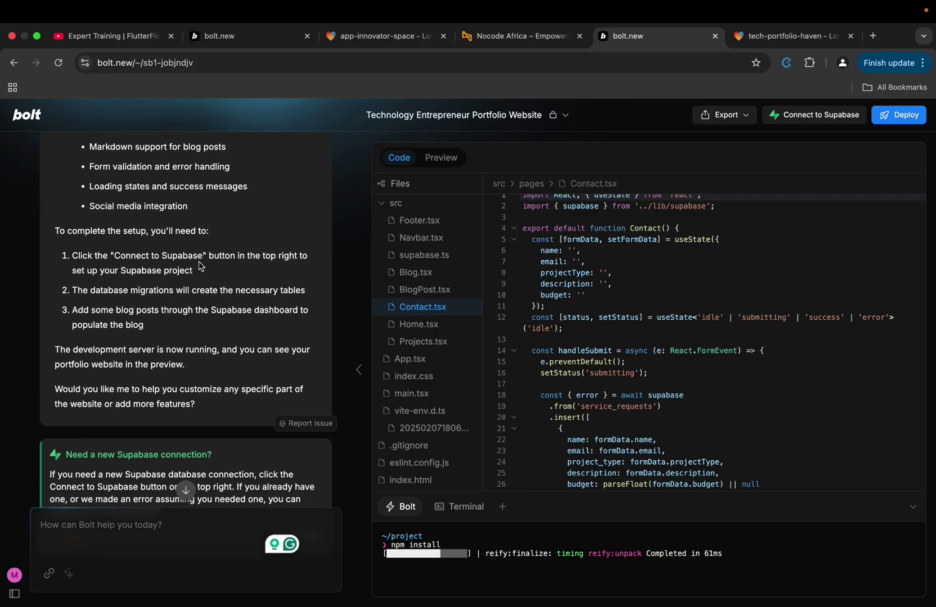
pyautogui.scroll(-2, 275, 268)
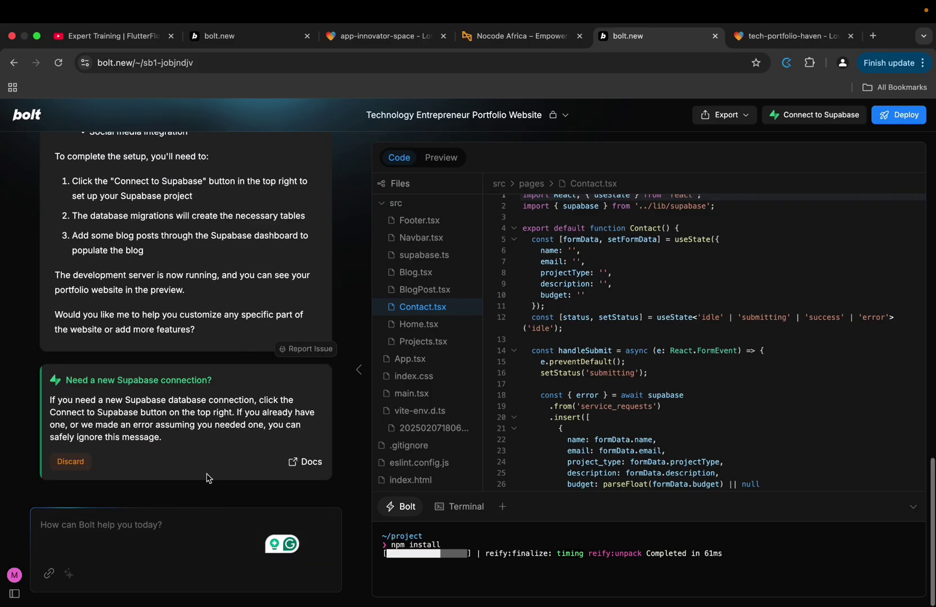
pyautogui.click(149, 530)
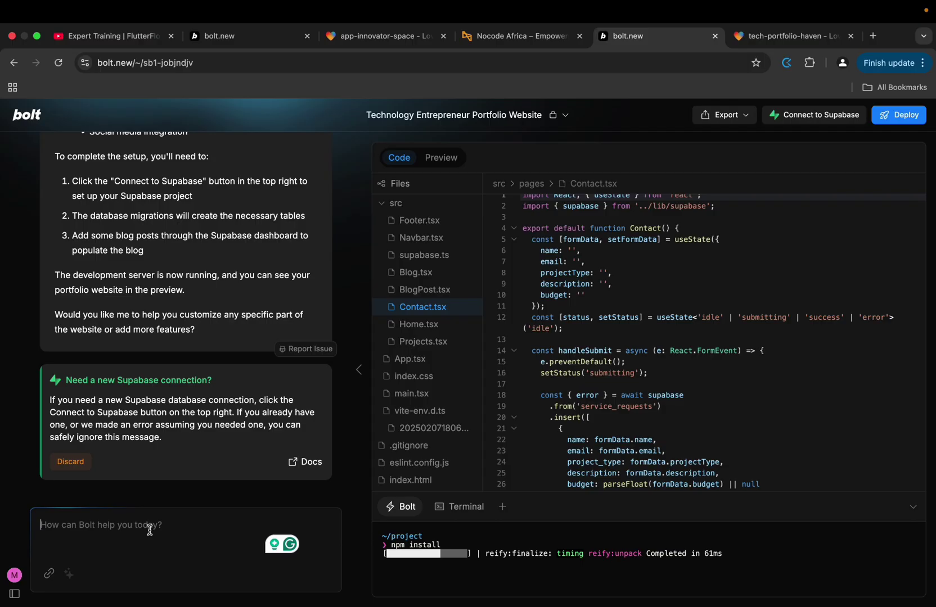
pyautogui.write('Ignore the connection to sup')
pyautogui.write('abas')
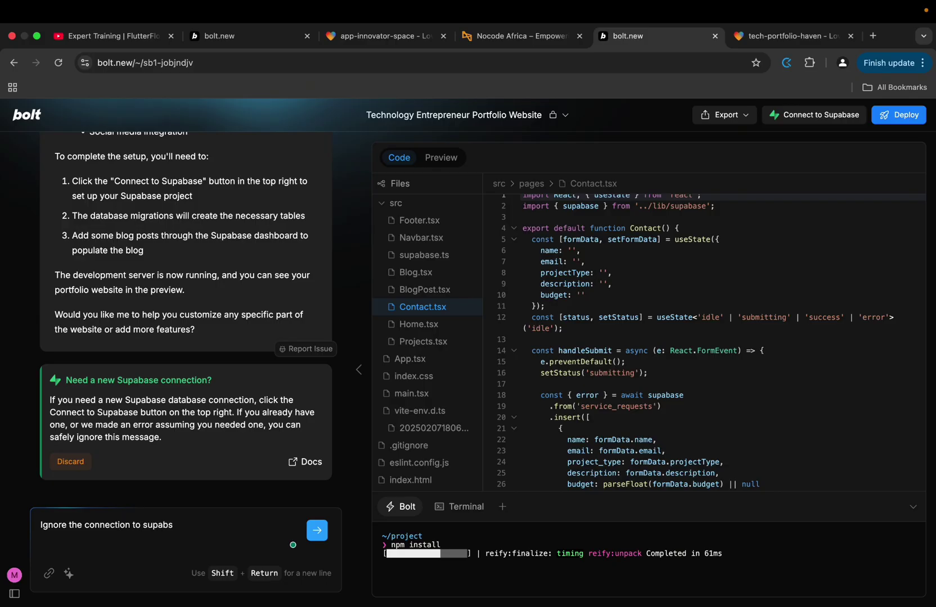
pyautogui.write('e for now ')
pyautogui.write('and just p')
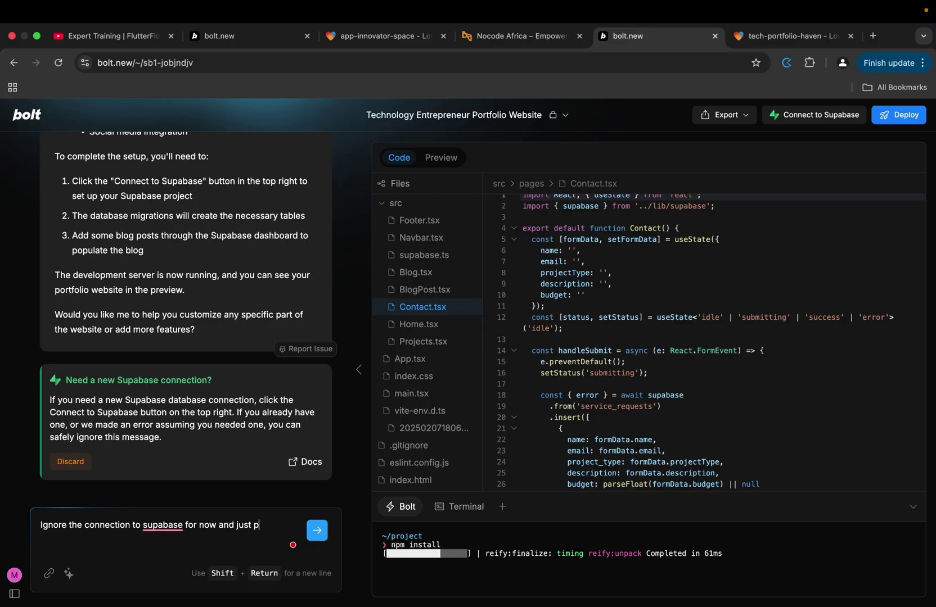
pyautogui.write('ublish the frontend of the website')
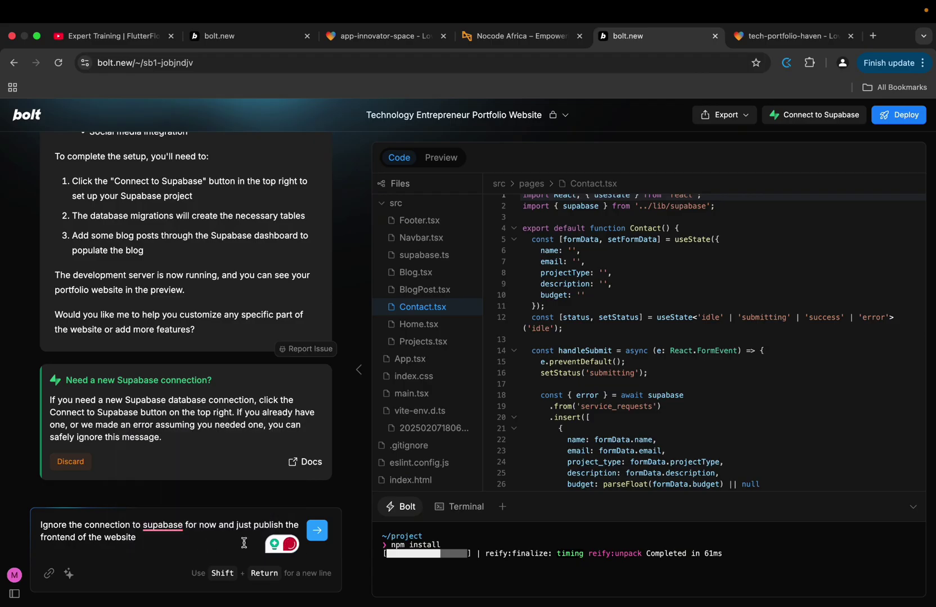
pyautogui.click(314, 532)
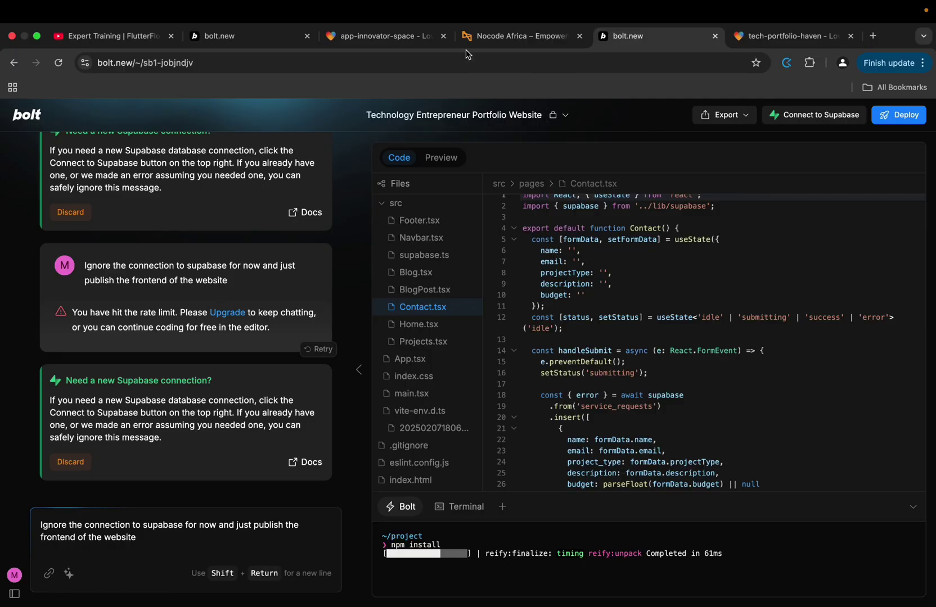
# Glance at Bolt's David Orok site, then return to the app-innovator-space portfolio preview
pyautogui.click(368, 40)
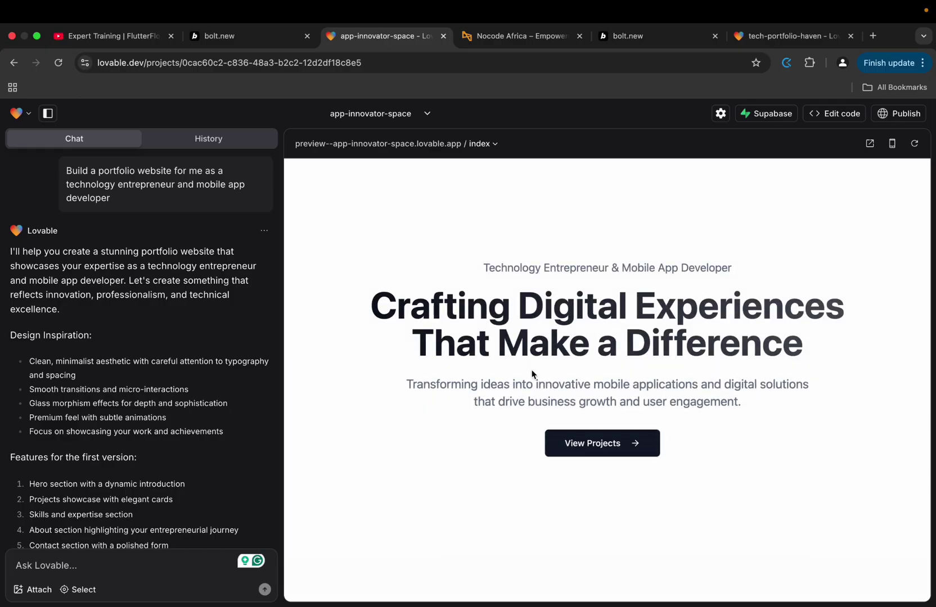
pyautogui.scroll(-5, 531, 374)
pyautogui.scroll(-5, 532, 374)
pyautogui.click(242, 36)
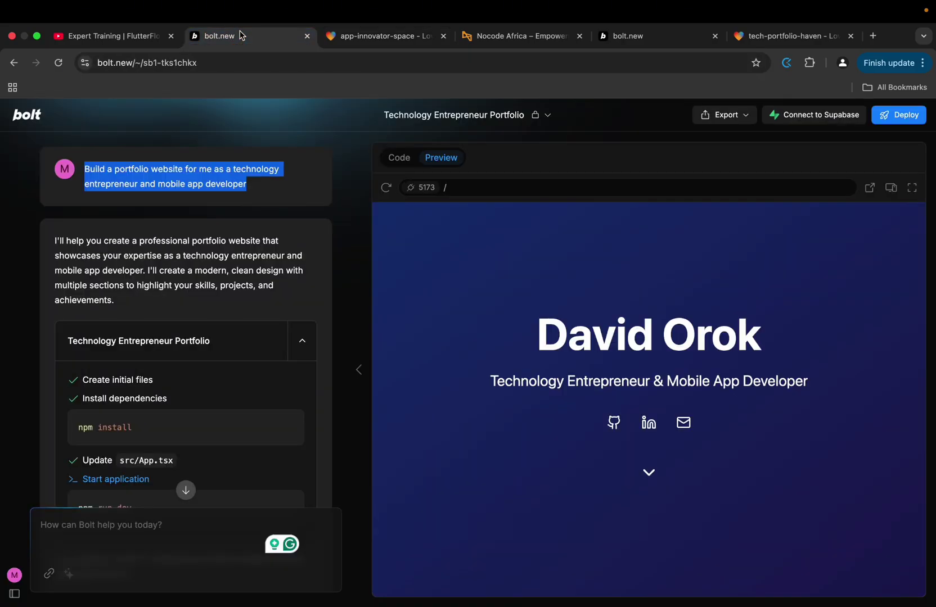
pyautogui.click(363, 216)
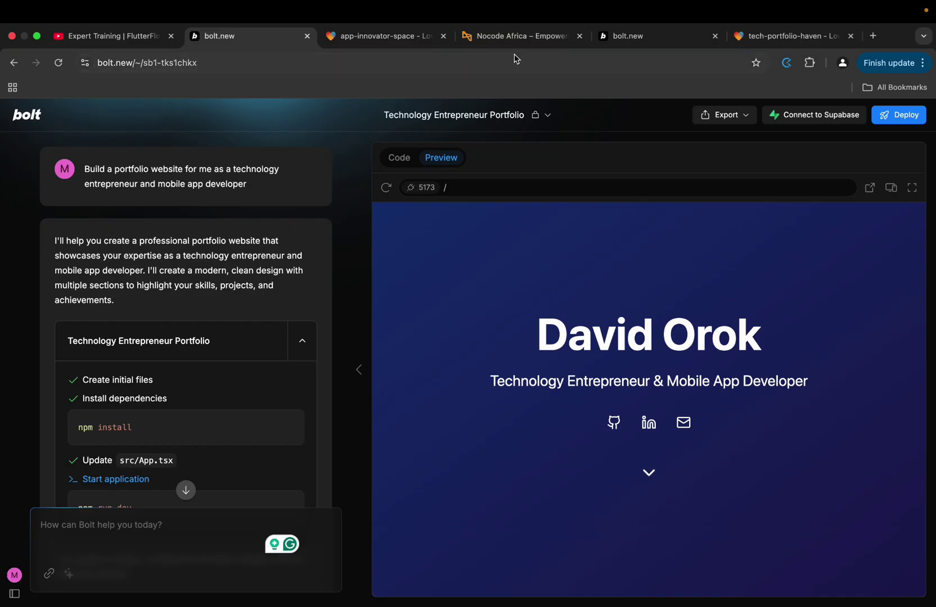
pyautogui.click(409, 46)
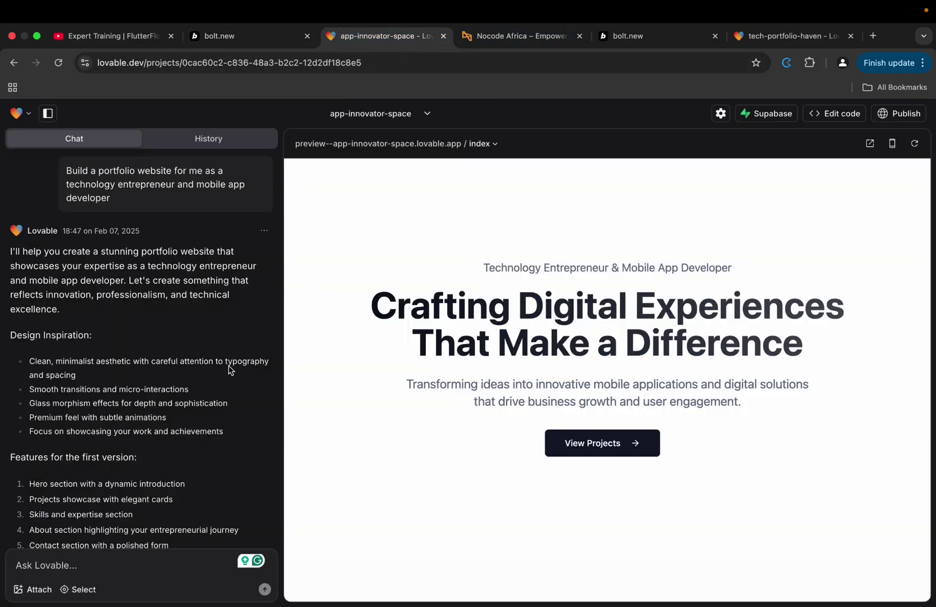
pyautogui.moveTo(519, 3)
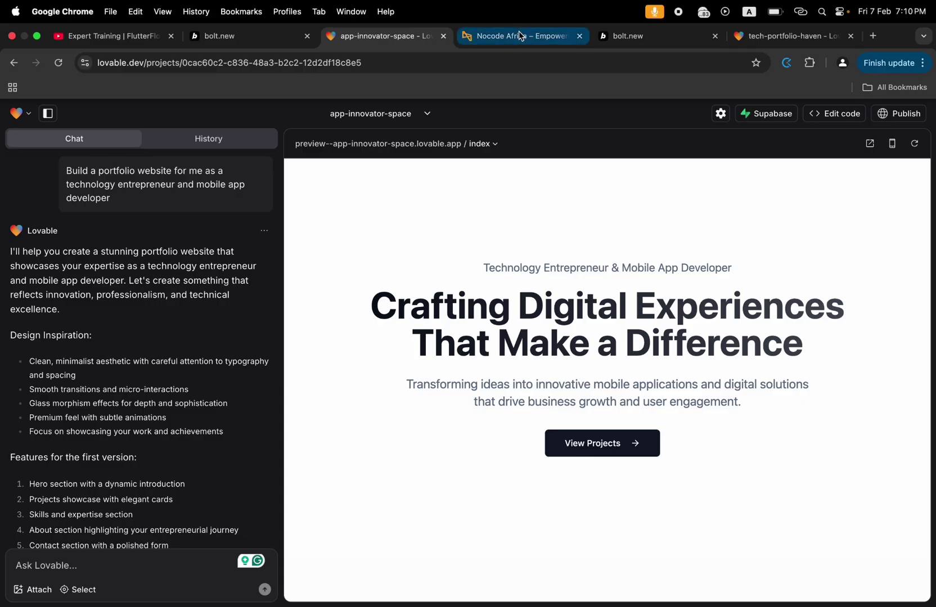
# Reopen Bolt's Technology Entrepreneur Portfolio project and highlight the original portfolio prompt in the chat
pyautogui.click(666, 37)
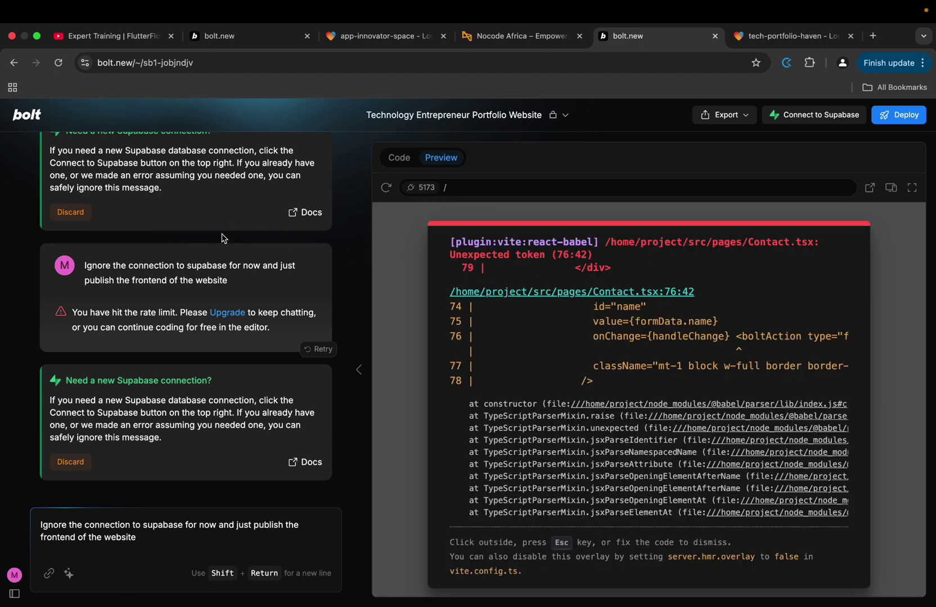
pyautogui.scroll(2, 219, 236)
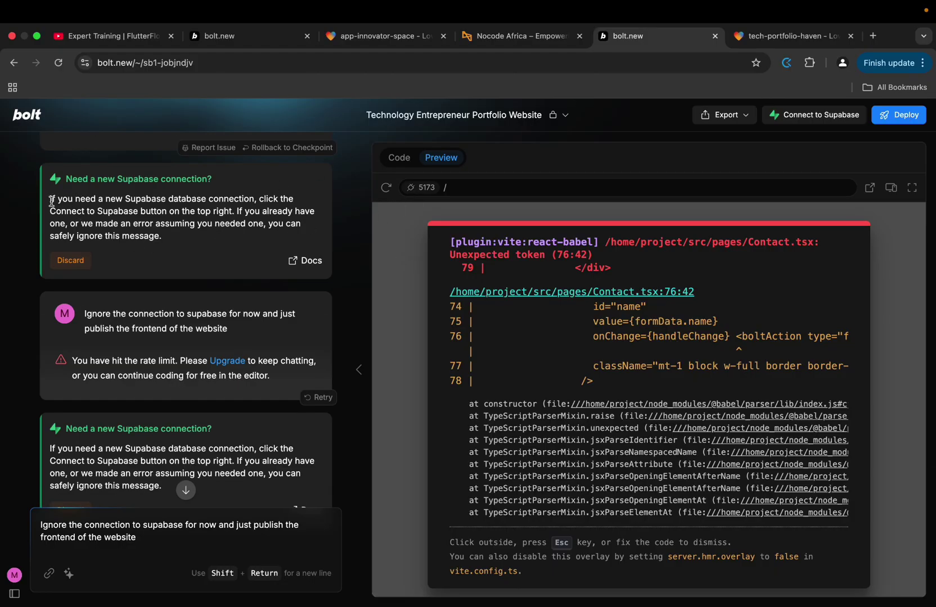
pyautogui.moveTo(49, 199); pyautogui.dragTo(168, 237)
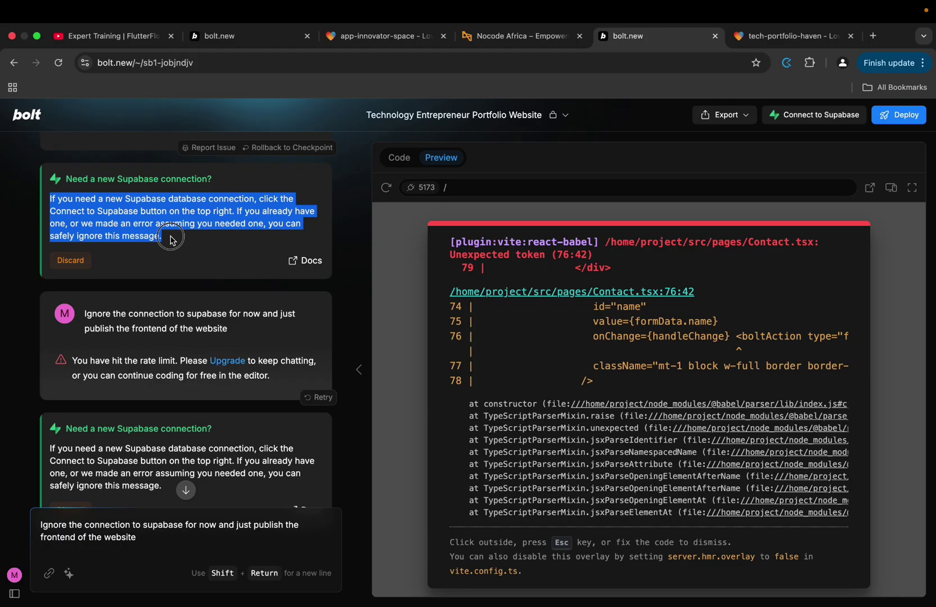
pyautogui.click(189, 199)
pyautogui.scroll(10, 190, 199)
pyautogui.scroll(5, 190, 199)
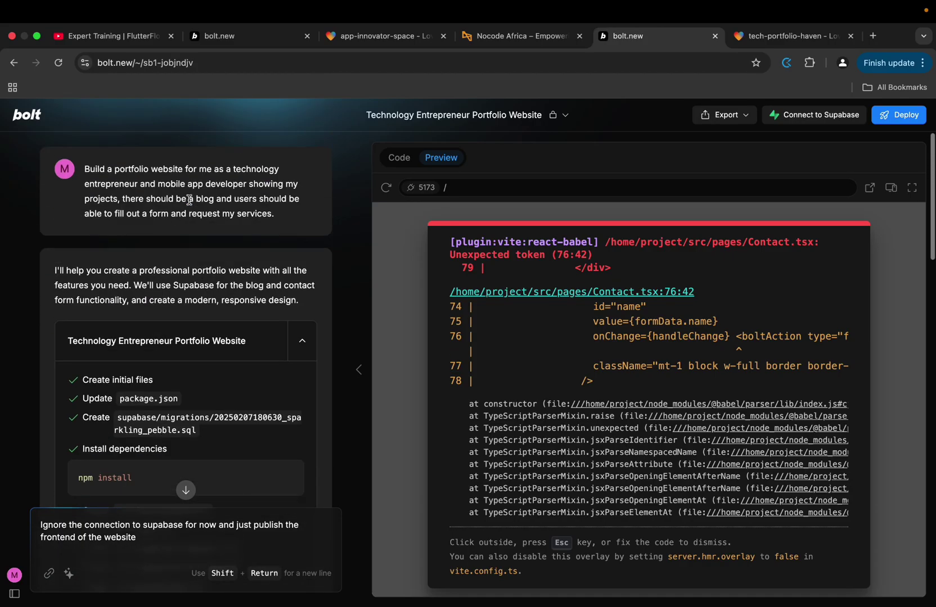
pyautogui.click(86, 169)
pyautogui.moveTo(86, 169); pyautogui.dragTo(276, 214)
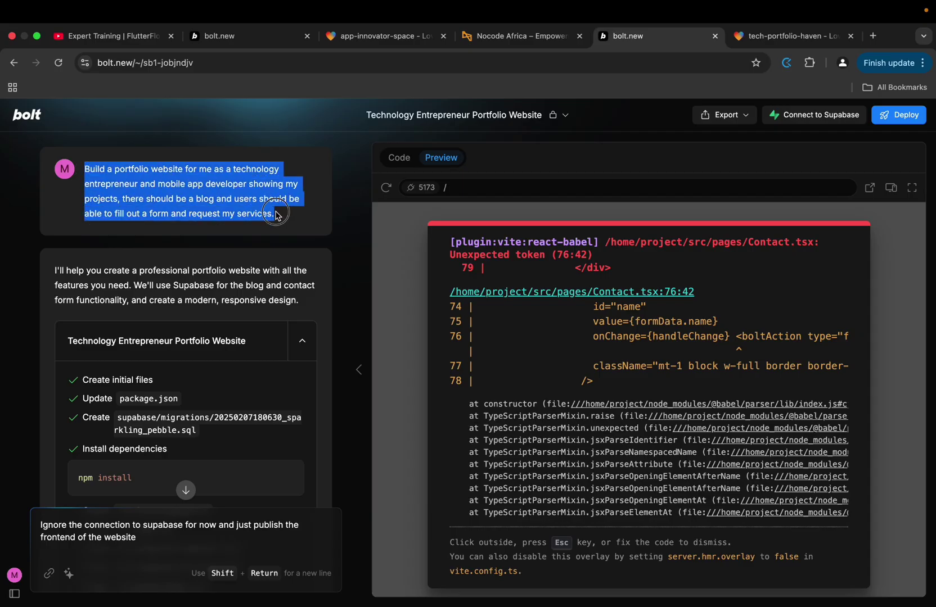